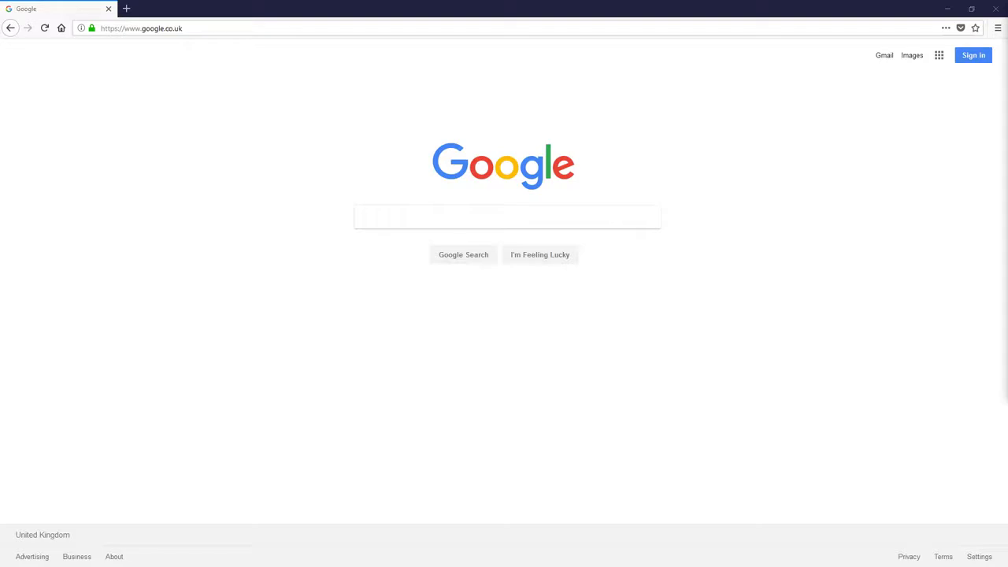
Step: Load the YouTube home page and bring up the Google sign-in page
{"action": "left_click", "coordinate": [261, 29]}
{"action": "type", "text": "youtub"}
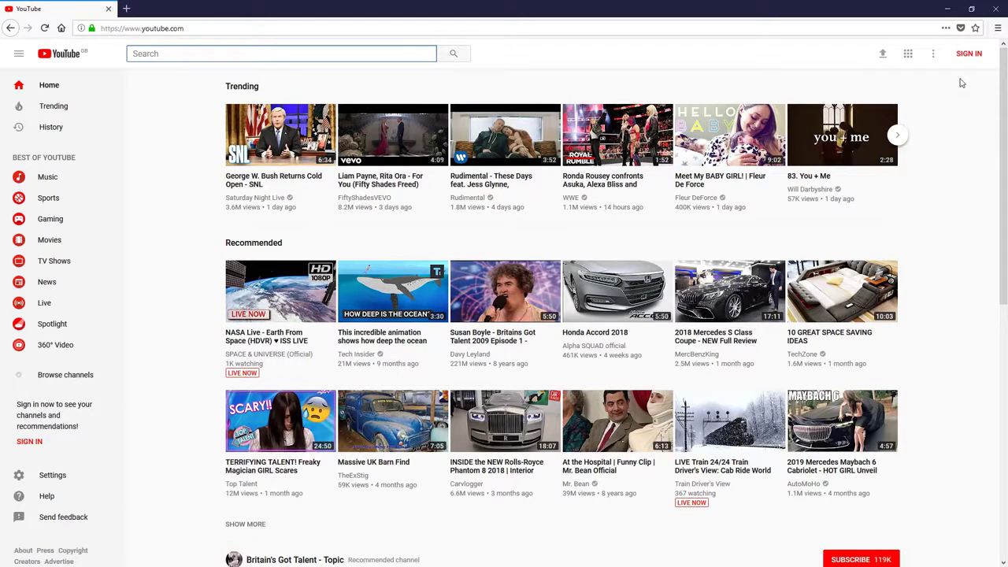
{"action": "left_click", "coordinate": [969, 54]}
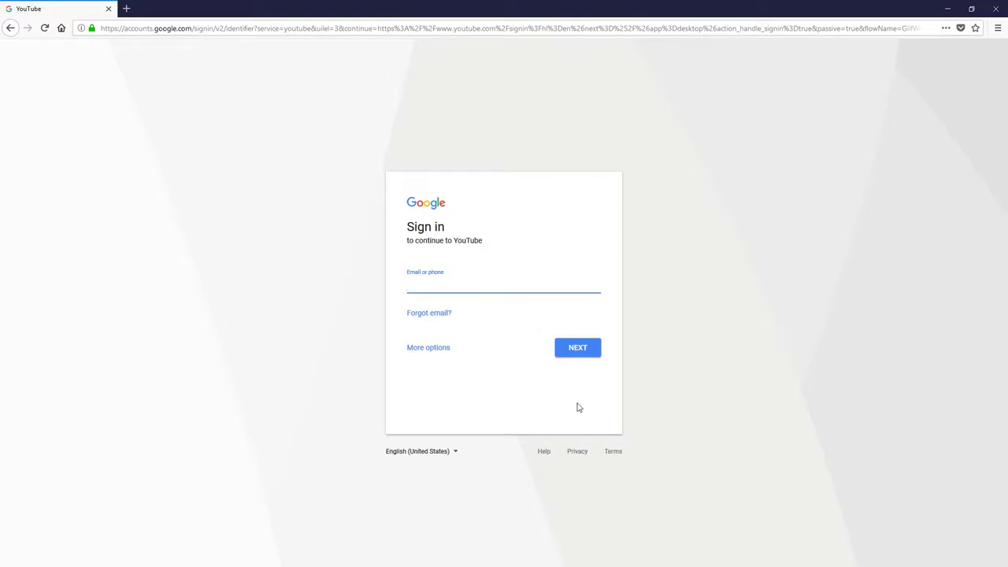
Step: Start a new Google account with a new Gmail address, entering first name, last name and username
{"action": "left_click", "coordinate": [417, 351]}
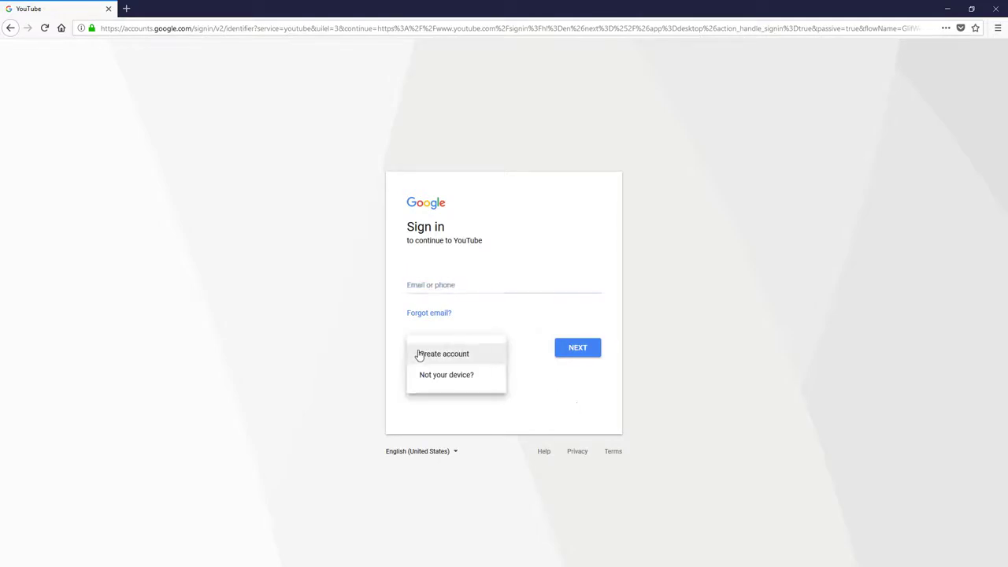
{"action": "left_click", "coordinate": [465, 358]}
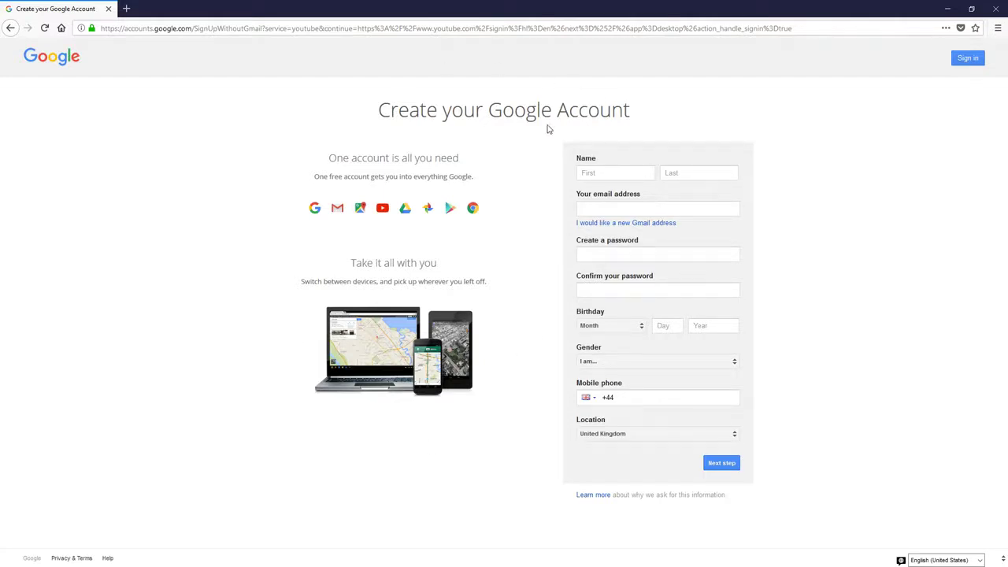
{"action": "left_click", "coordinate": [650, 225]}
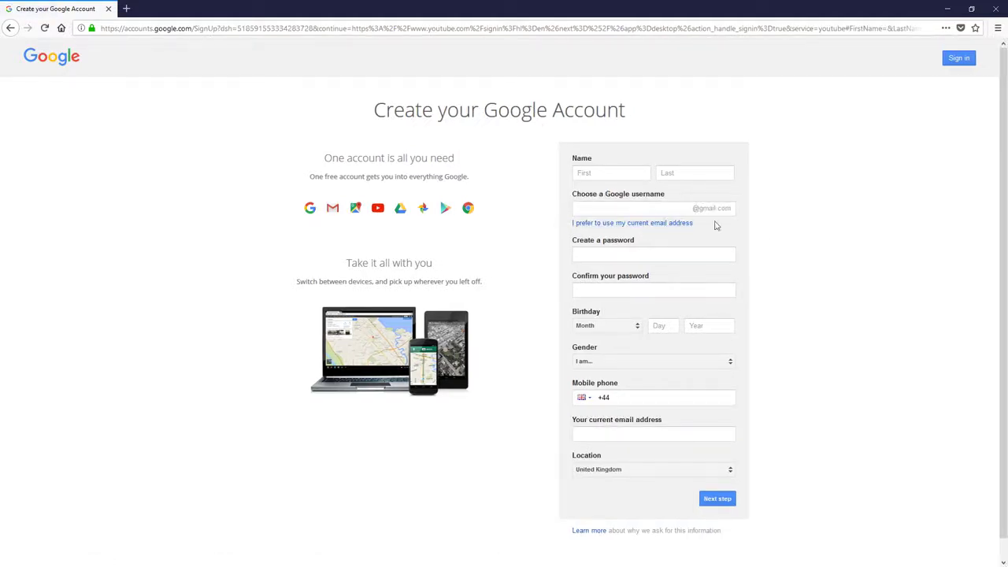
{"action": "left_click", "coordinate": [589, 175]}
{"action": "type", "text": "S"}
{"action": "type", "text": "hadz"}
{"action": "left_click", "coordinate": [695, 174]}
{"action": "type", "text": "eB"}
{"action": "left_click", "coordinate": [667, 208]}
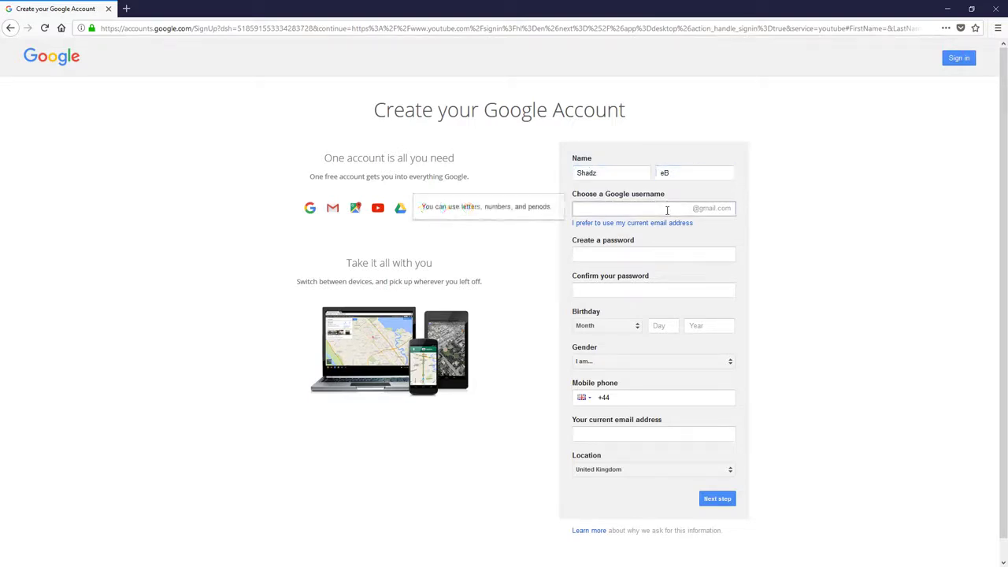
{"action": "type", "text": "shadztutoria"}
{"action": "type", "text": "ls"}
Step: Enter and confirm the account password
{"action": "left_click", "coordinate": [668, 255]}
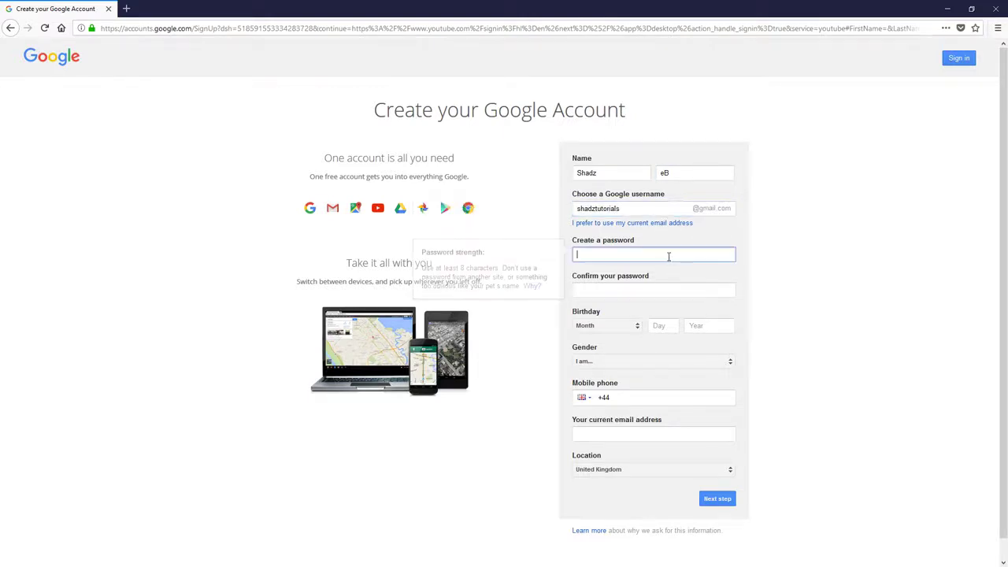
{"action": "type", "text": "•••••••••"}
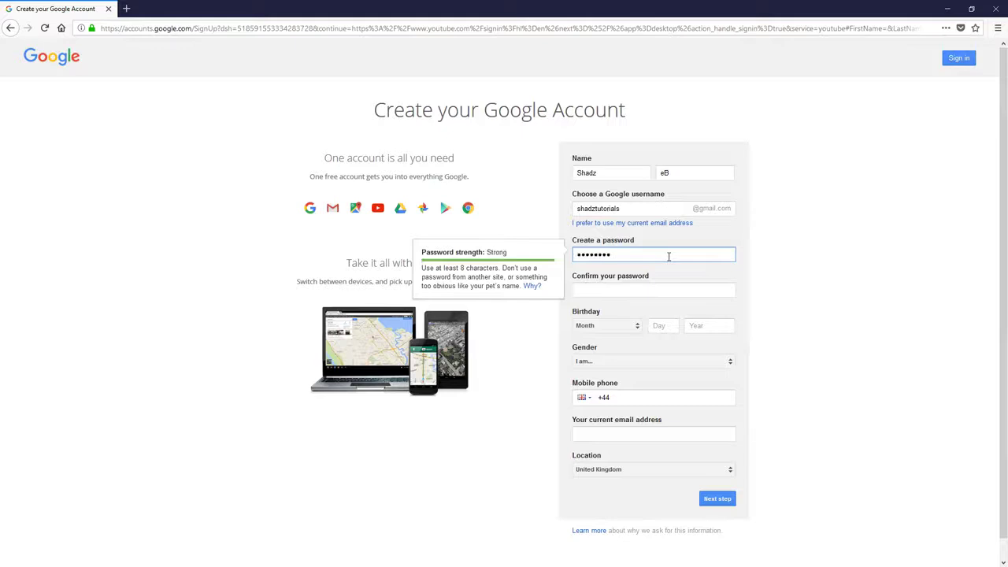
{"action": "key", "text": "Tab"}
{"action": "type", "text": "•••••••••"}
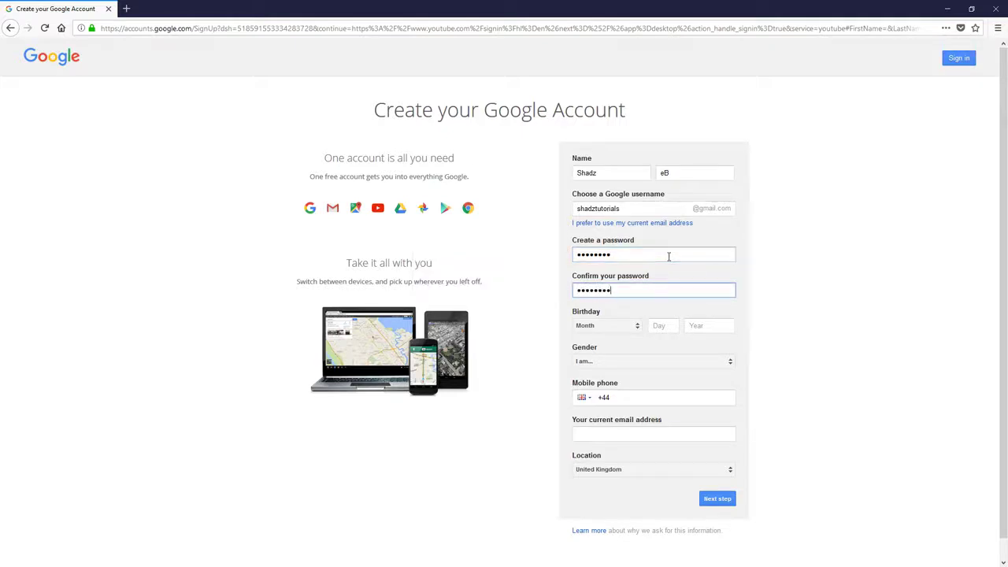
{"action": "left_click", "coordinate": [819, 299]}
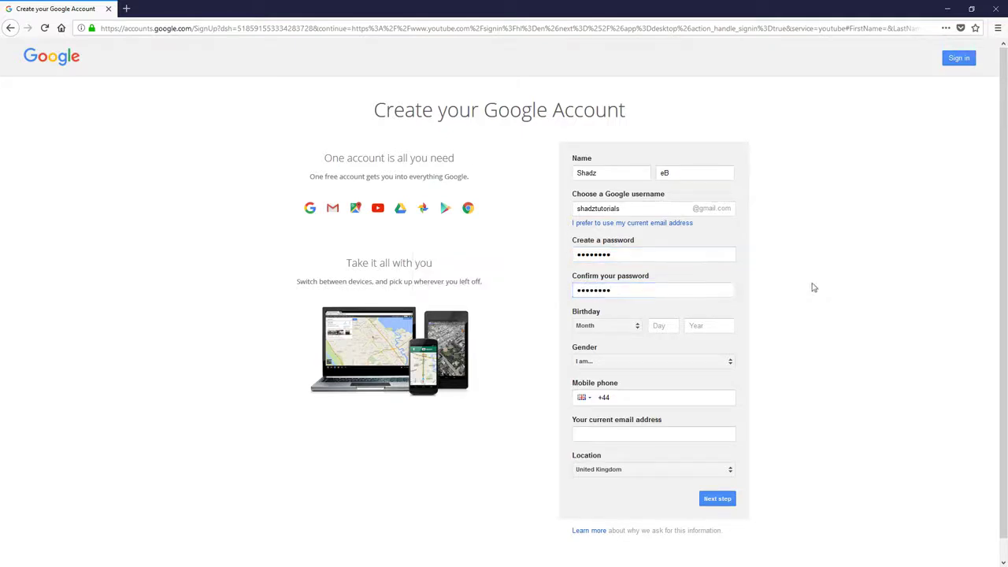
Step: Set the birthday to August 30, 1986 and the gender to Male
{"action": "left_click", "coordinate": [642, 328]}
{"action": "left_click", "coordinate": [608, 419]}
{"action": "left_click", "coordinate": [675, 325]}
{"action": "type", "text": "30"}
{"action": "left_click", "coordinate": [709, 325]}
{"action": "type", "text": "1986"}
{"action": "left_click", "coordinate": [824, 346]}
{"action": "left_click", "coordinate": [714, 362]}
{"action": "left_click", "coordinate": [648, 376]}
{"action": "scroll", "coordinate": [798, 421], "scroll_direction": "down", "scroll_amount": 2}
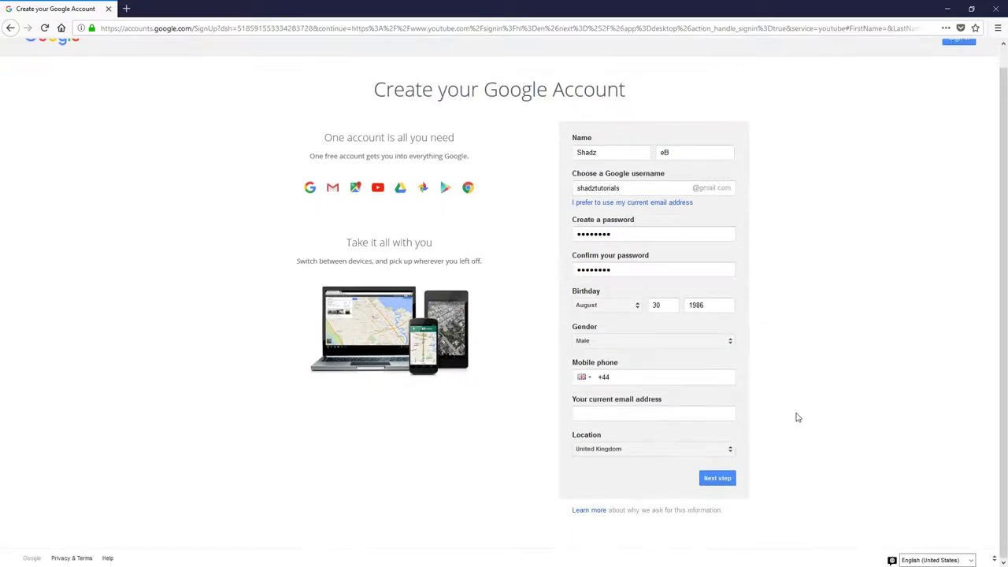
Step: Submit the sign-up form and accept Google's privacy terms to create the account
{"action": "left_click", "coordinate": [719, 480]}
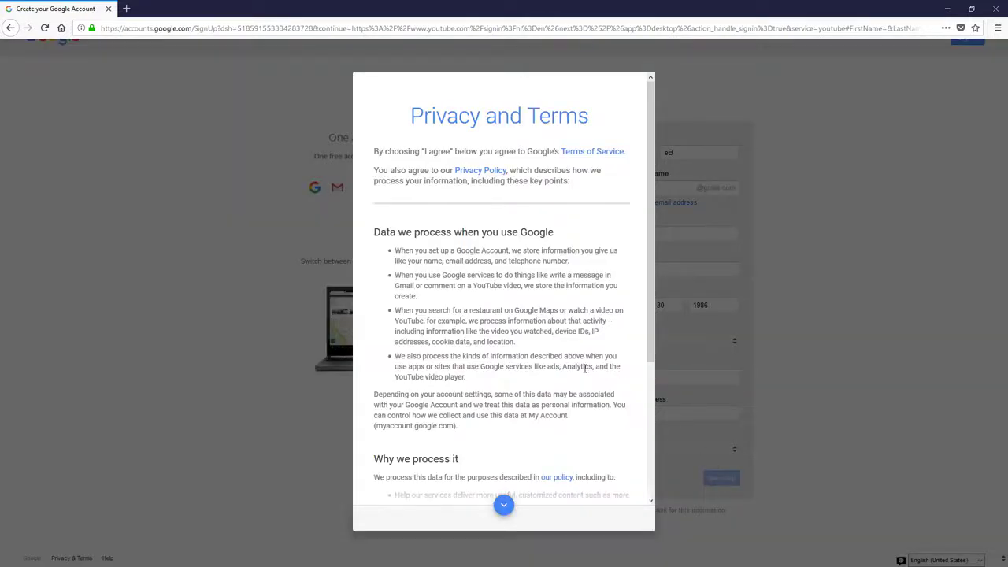
{"action": "scroll", "coordinate": [586, 370], "scroll_direction": "down", "scroll_amount": 3}
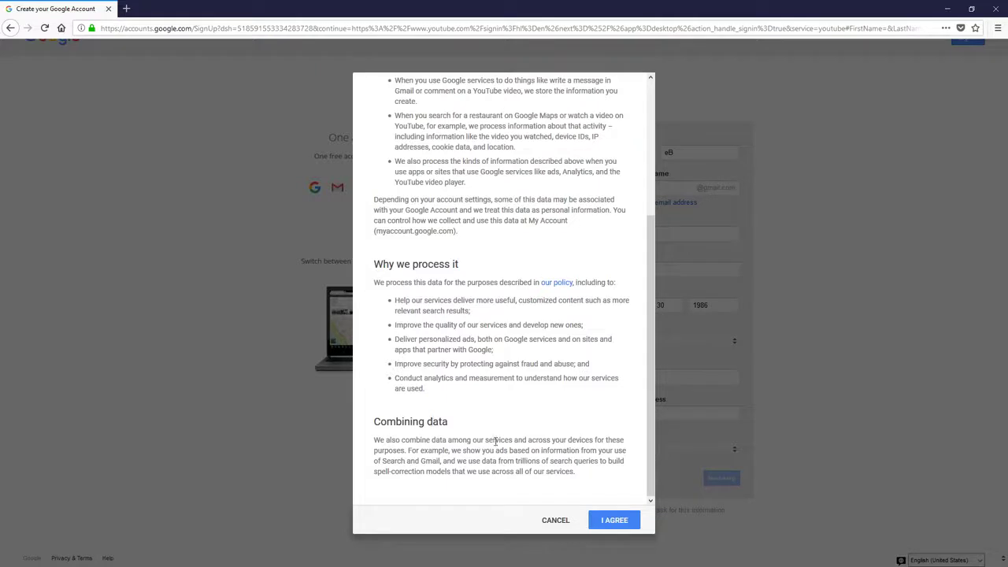
{"action": "left_click", "coordinate": [613, 522]}
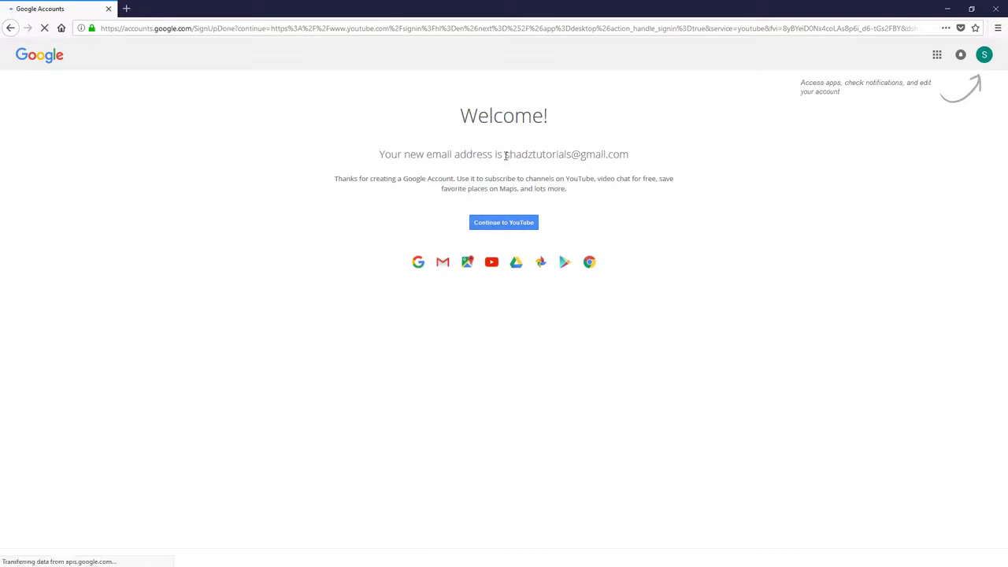
{"action": "left_click_drag", "start_coordinate": [506, 155], "coordinate": [632, 156]}
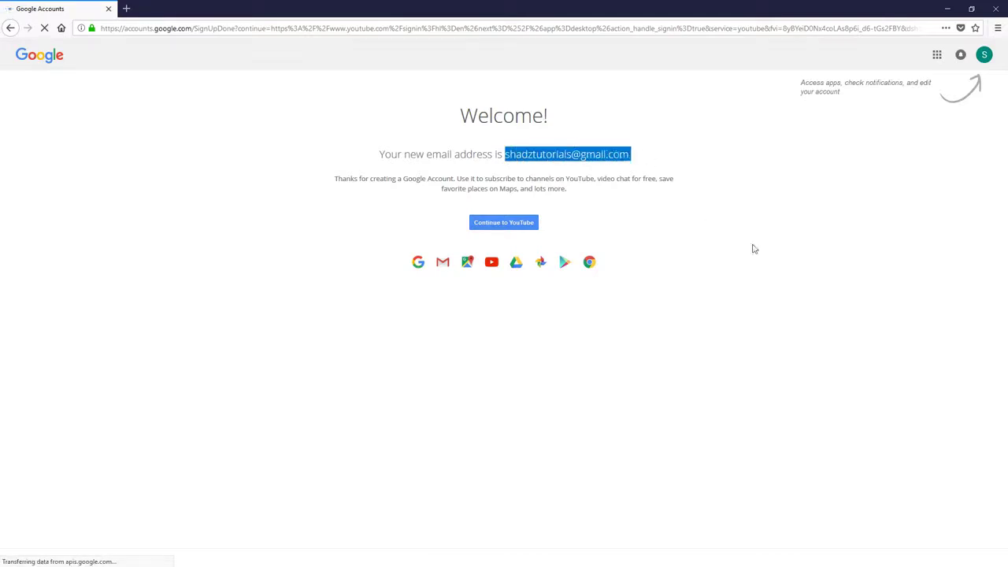
{"action": "left_click", "coordinate": [792, 252]}
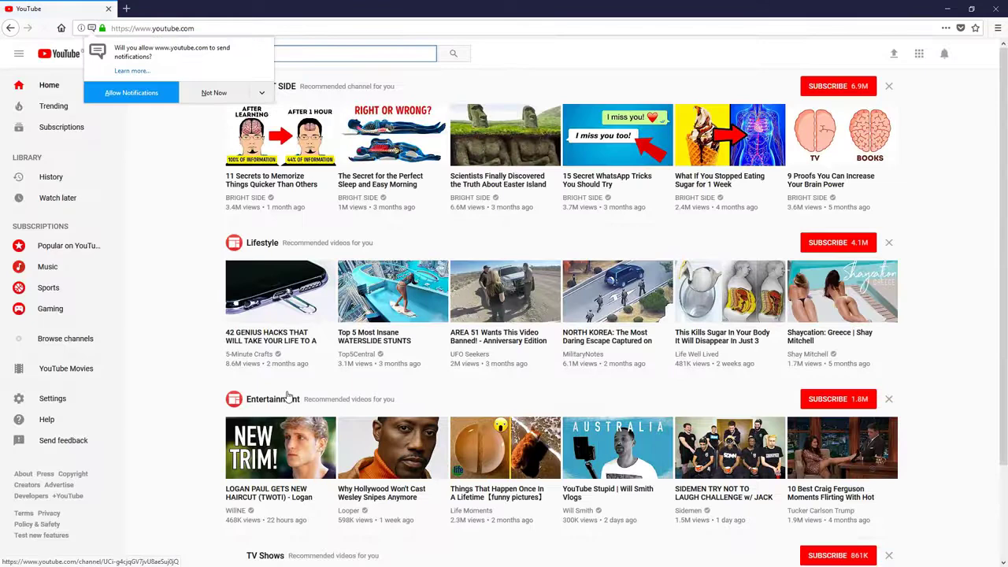
Step: Decline YouTube notifications and briefly check the new account menu
{"action": "left_click", "coordinate": [222, 95]}
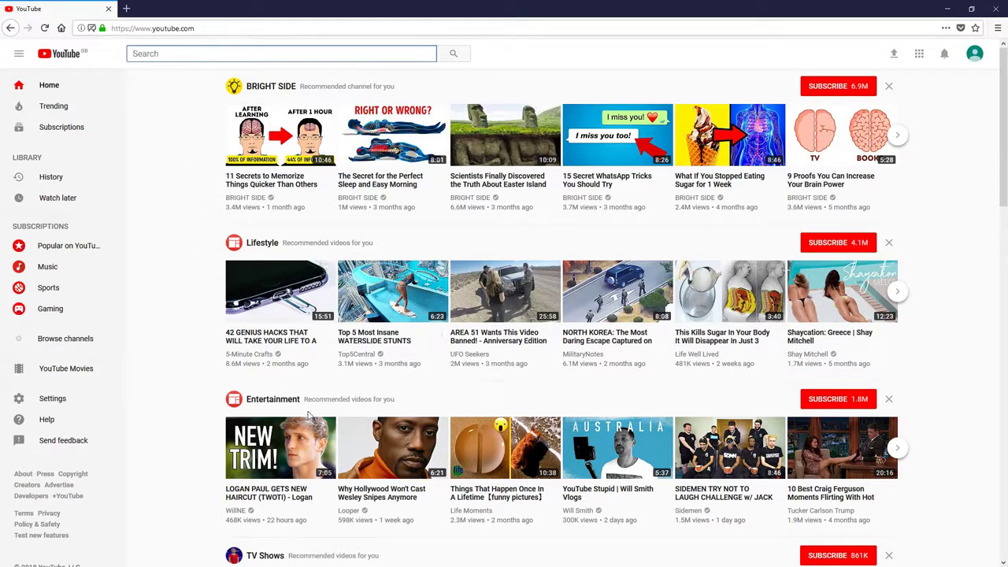
{"action": "left_click", "coordinate": [976, 57]}
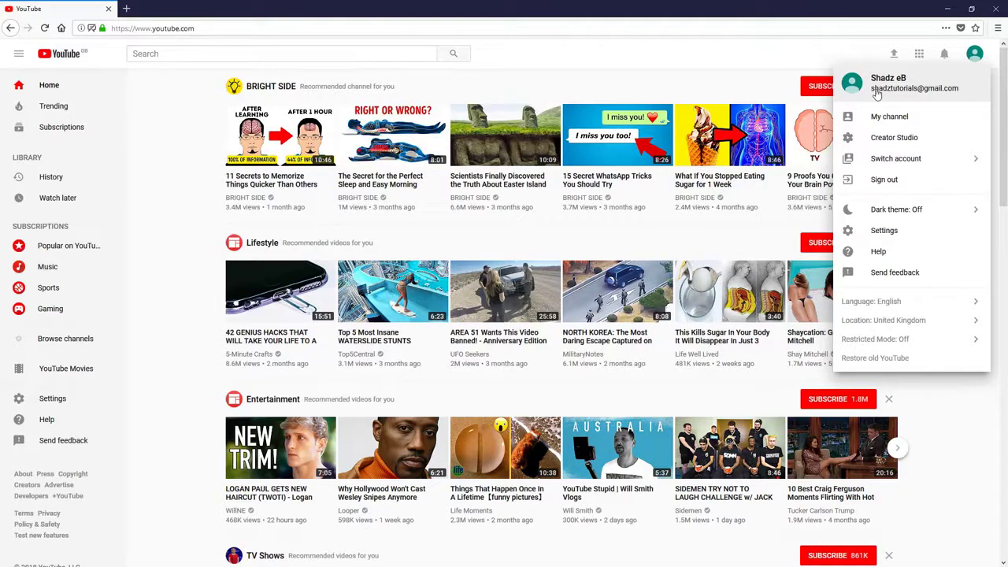
{"action": "left_click", "coordinate": [969, 473]}
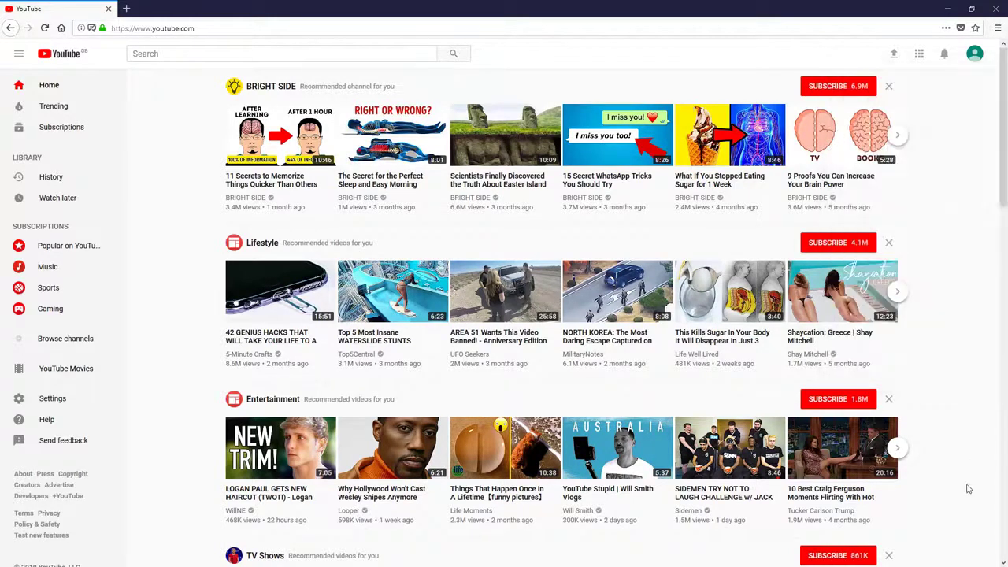
Step: Search for the meditation channel, pause its featured video and list its uploaded videos
{"action": "left_click", "coordinate": [182, 54]}
{"action": "type", "text": "brian"}
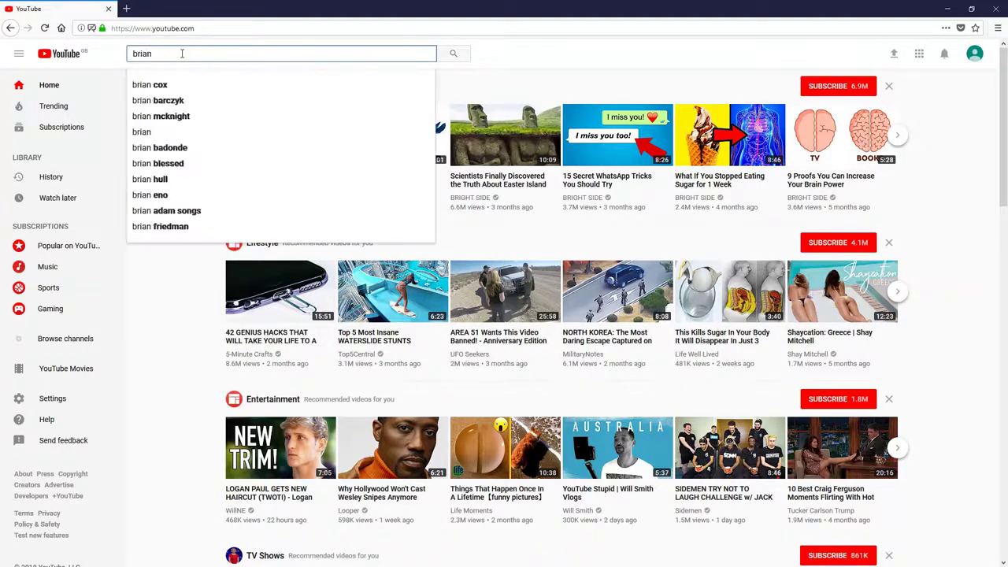
{"action": "type", "text": " mcculle"}
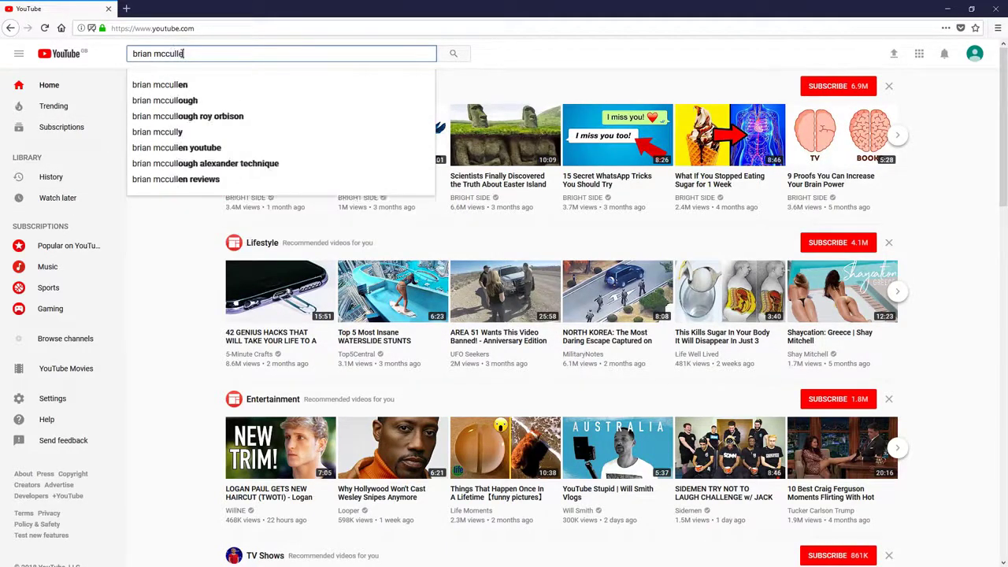
{"action": "type", "text": "n"}
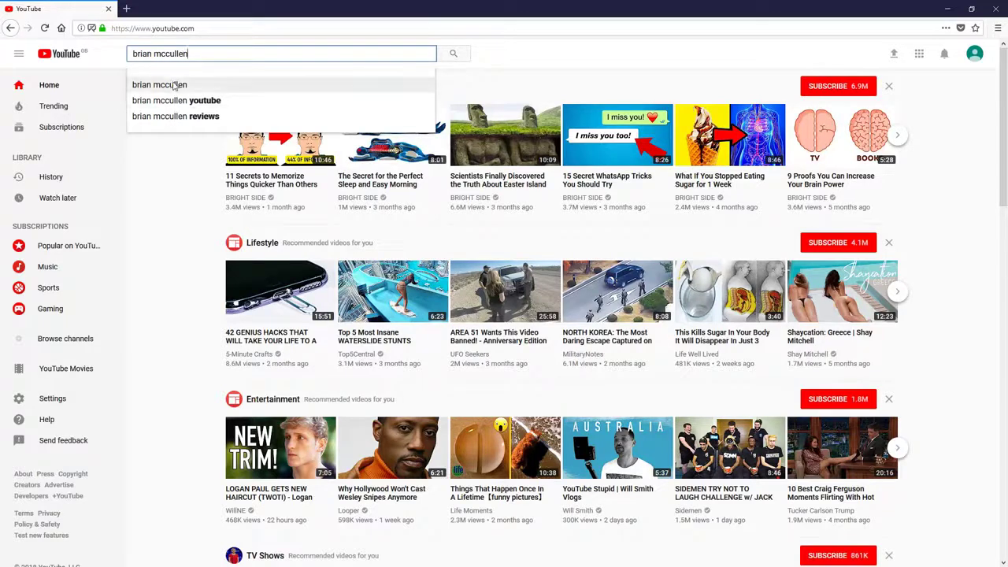
{"action": "left_click", "coordinate": [175, 84]}
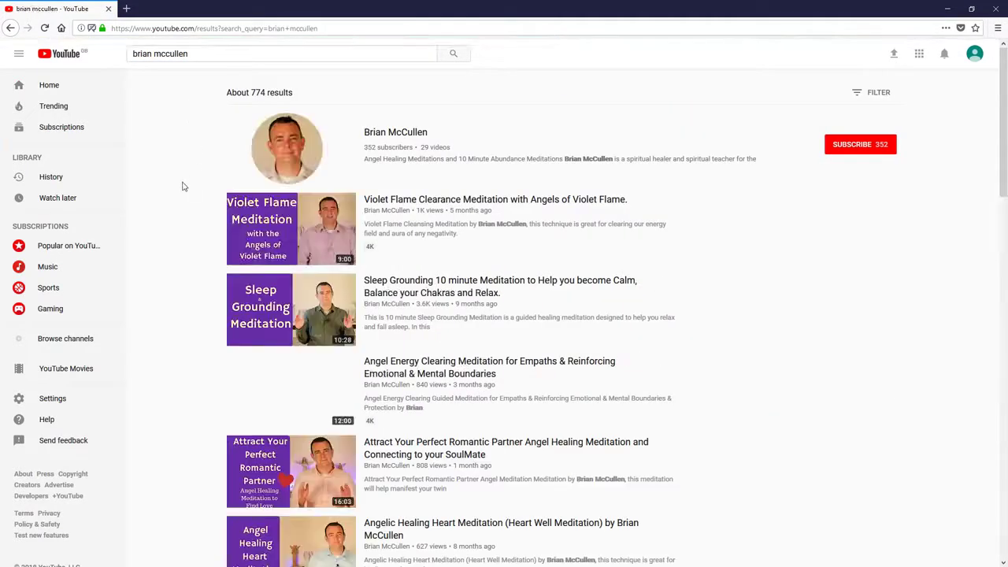
{"action": "left_click", "coordinate": [405, 132]}
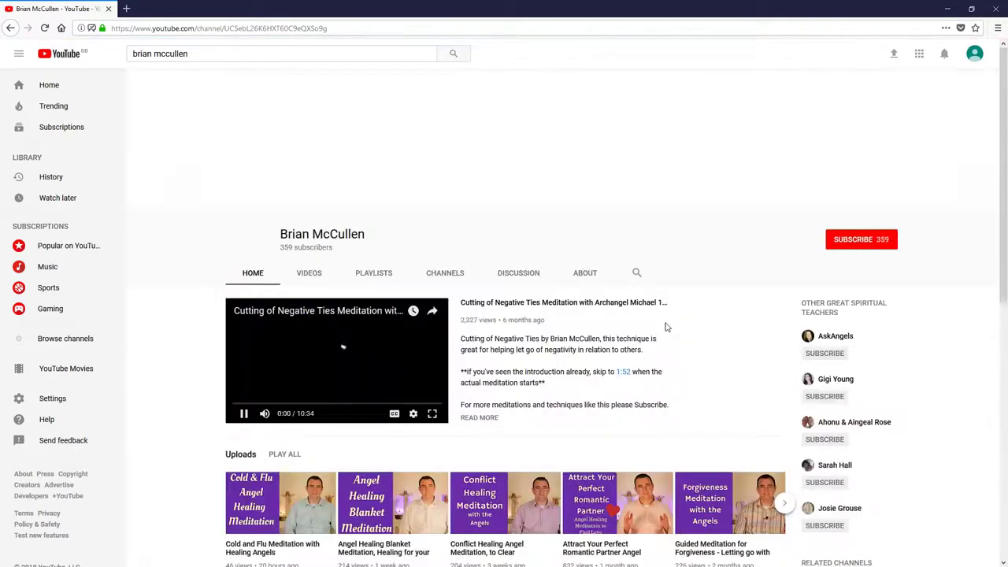
{"action": "left_click", "coordinate": [233, 413]}
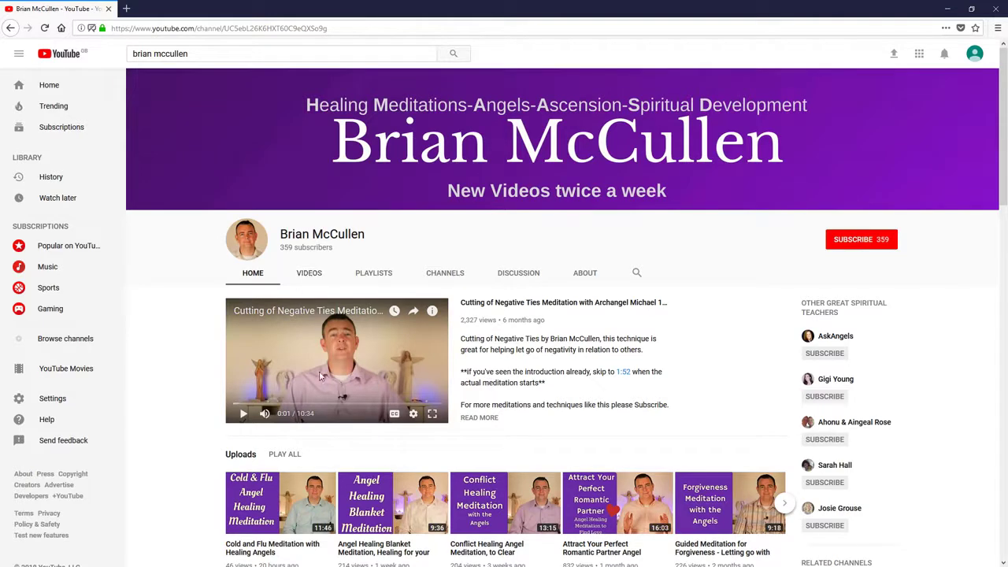
{"action": "left_click", "coordinate": [316, 275]}
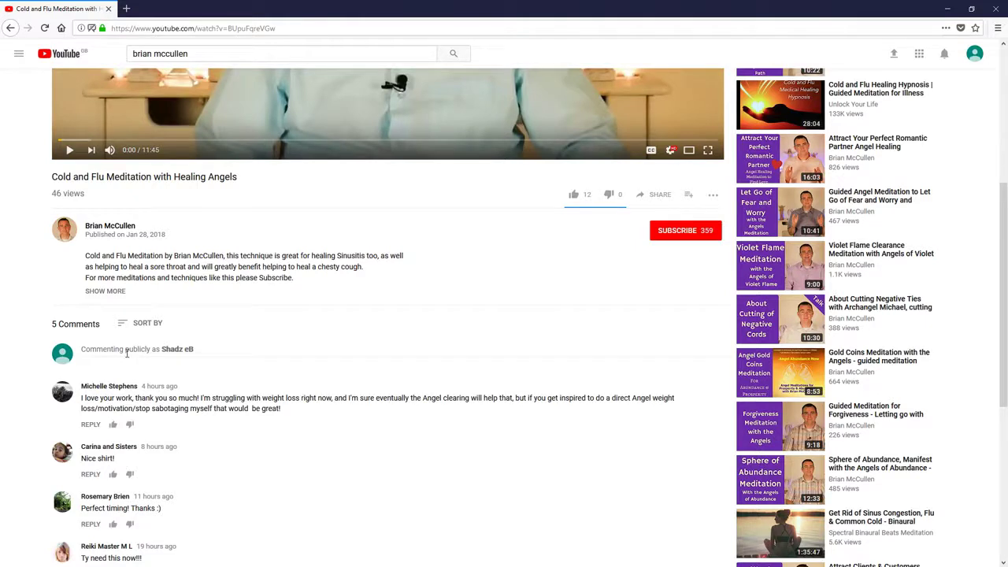
Step: Post the comment 'Greice work.' on the video
{"action": "left_click", "coordinate": [126, 353]}
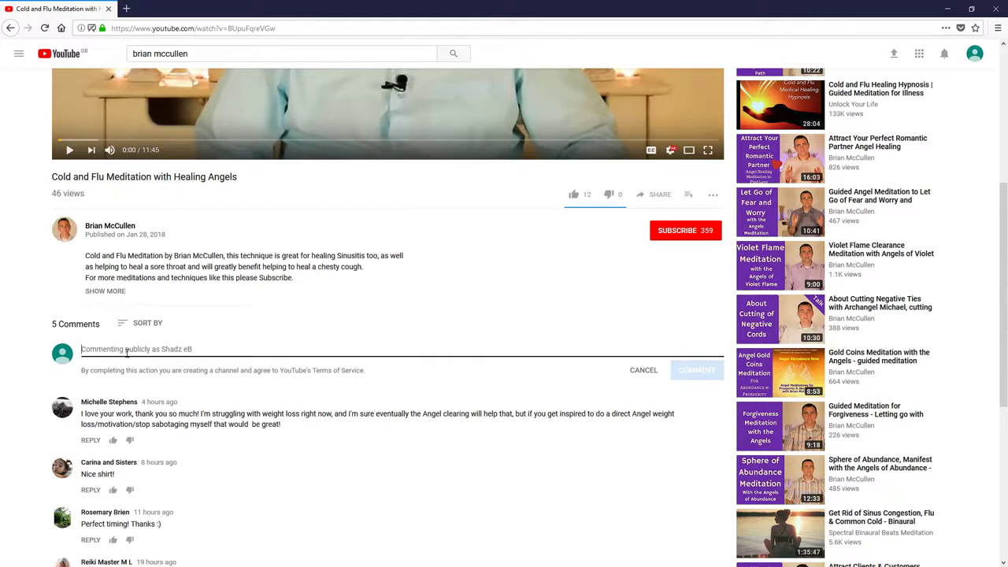
{"action": "type", "text": "Great video mate,"}
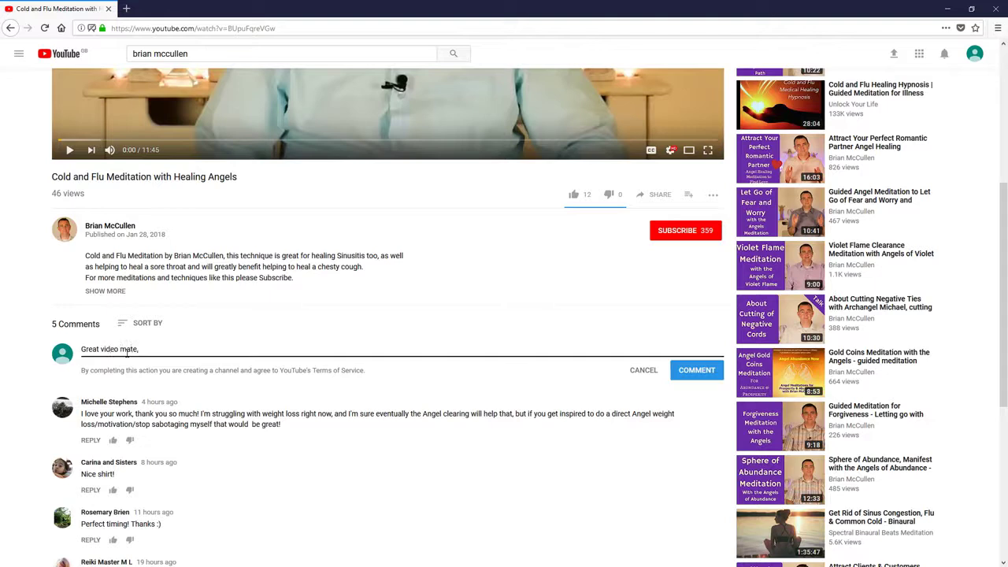
{"action": "type", "text": "ice w"}
{"action": "type", "text": "ork."}
{"action": "left_click", "coordinate": [714, 379]}
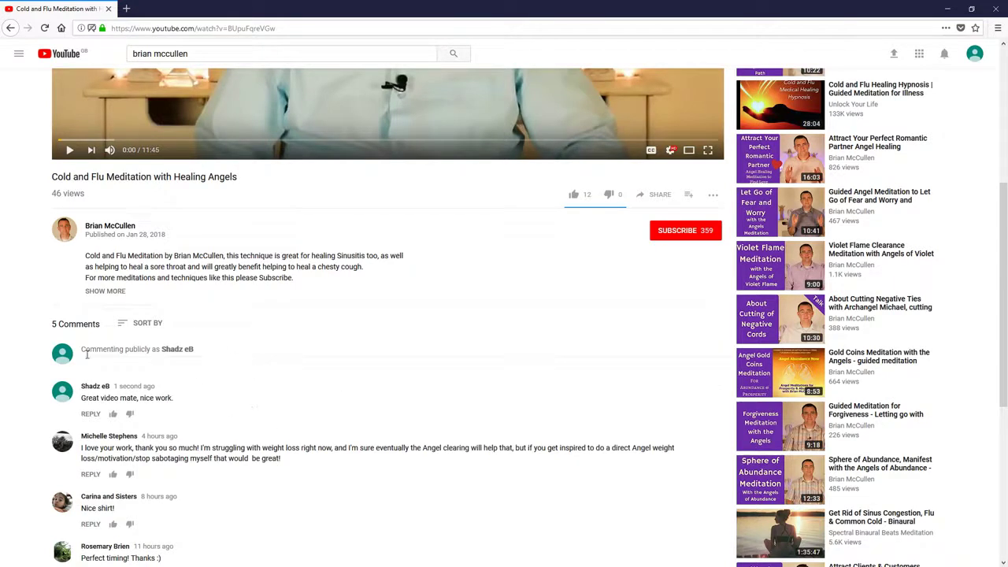
Step: Scroll back up and return to the YouTube home page
{"action": "mouse_move", "coordinate": [263, 395]}
{"action": "scroll", "coordinate": [275, 406], "scroll_direction": "up", "scroll_amount": 2}
{"action": "scroll", "coordinate": [347, 476], "scroll_direction": "up", "scroll_amount": 2}
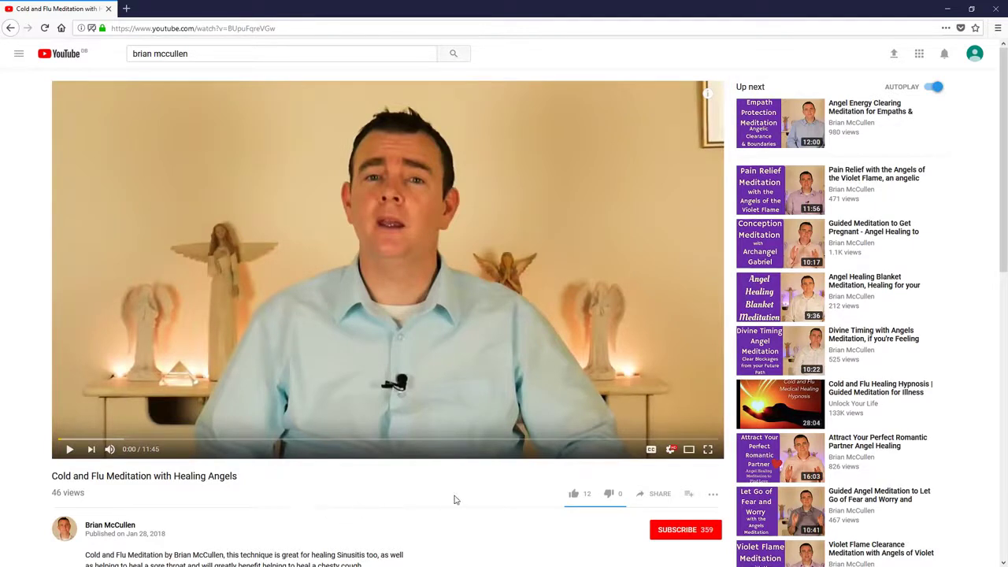
{"action": "left_click", "coordinate": [60, 54]}
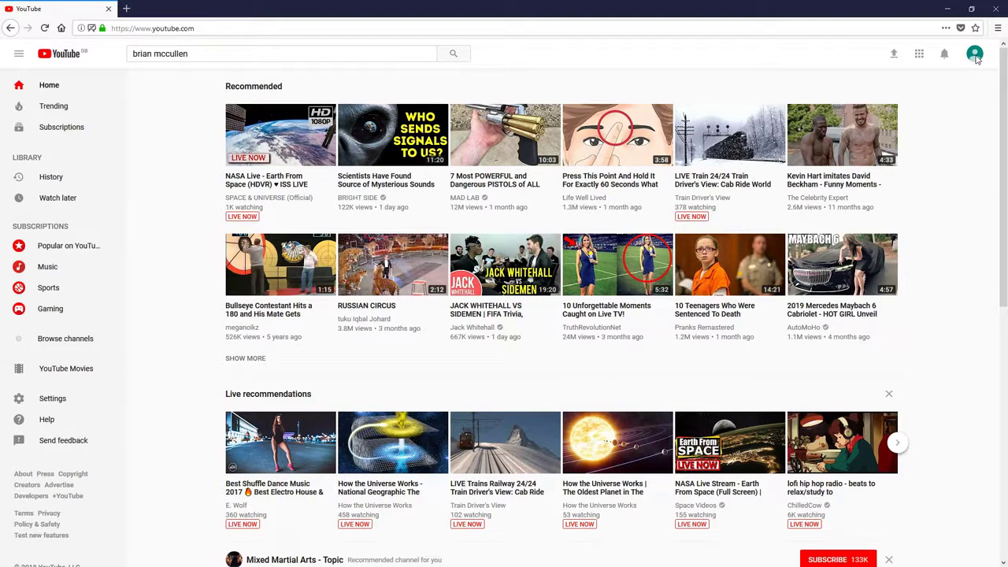
Step: Go to My channel from the account menu and open Customize Channel
{"action": "left_click", "coordinate": [974, 57]}
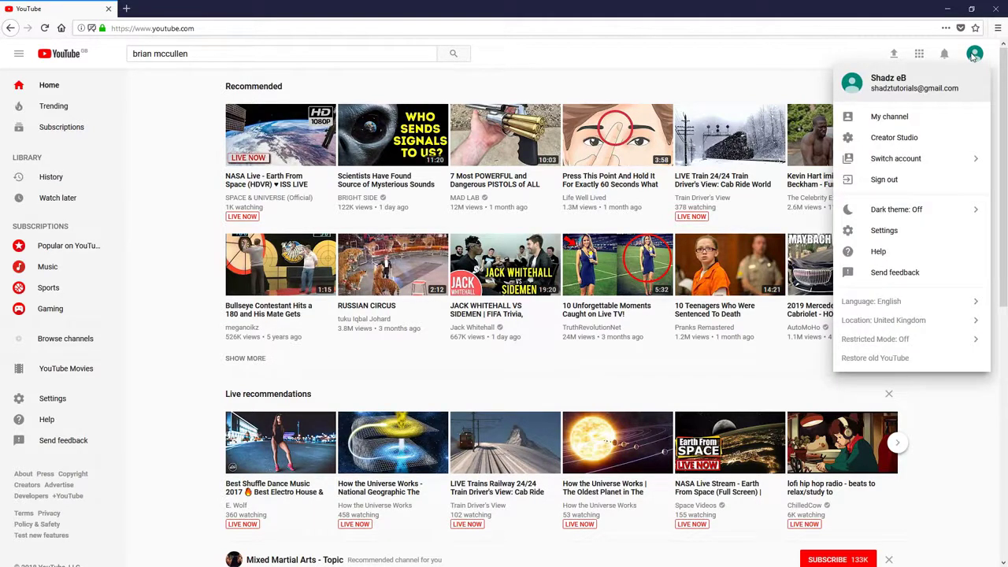
{"action": "left_click", "coordinate": [896, 116]}
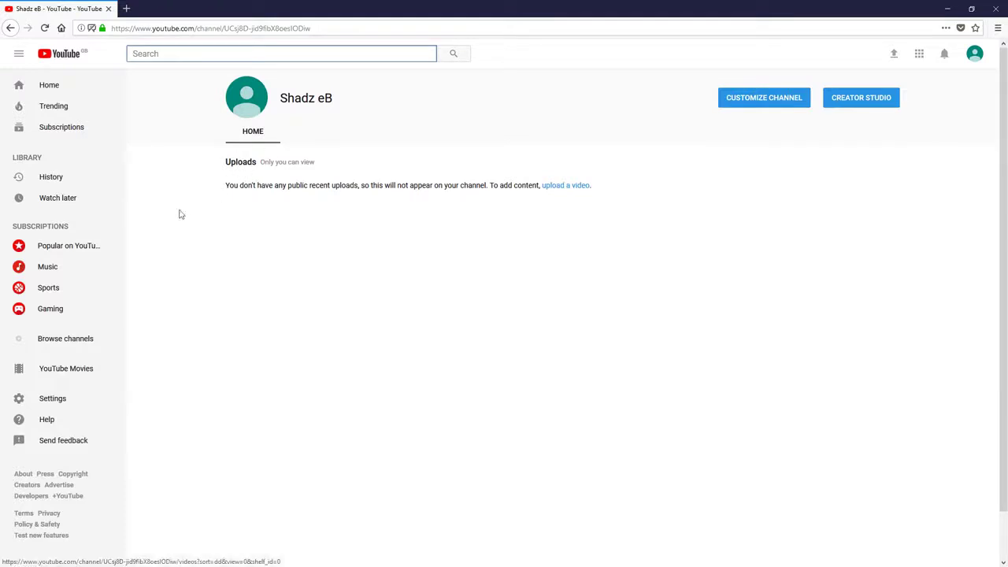
{"action": "left_click", "coordinate": [289, 189]}
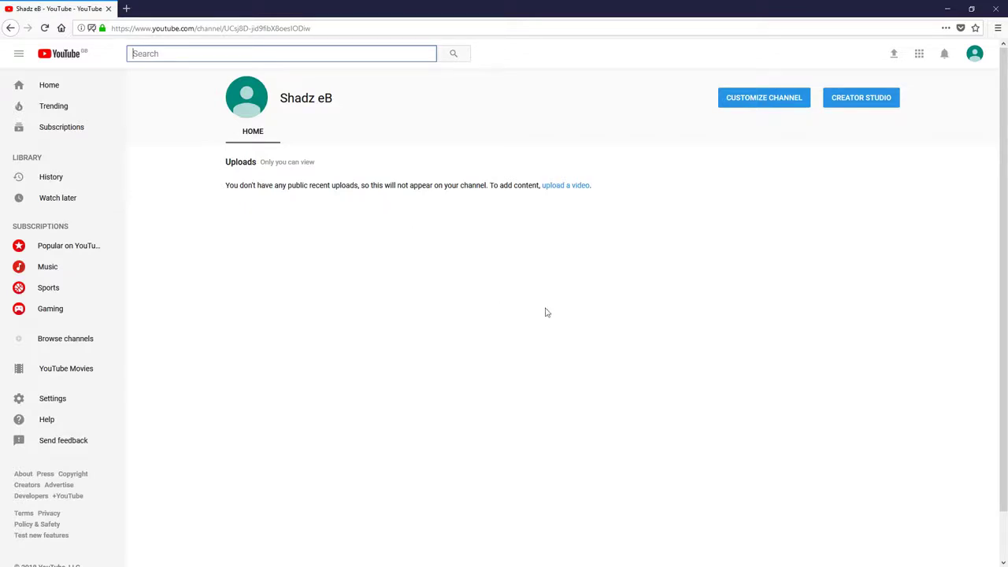
{"action": "left_click", "coordinate": [752, 104]}
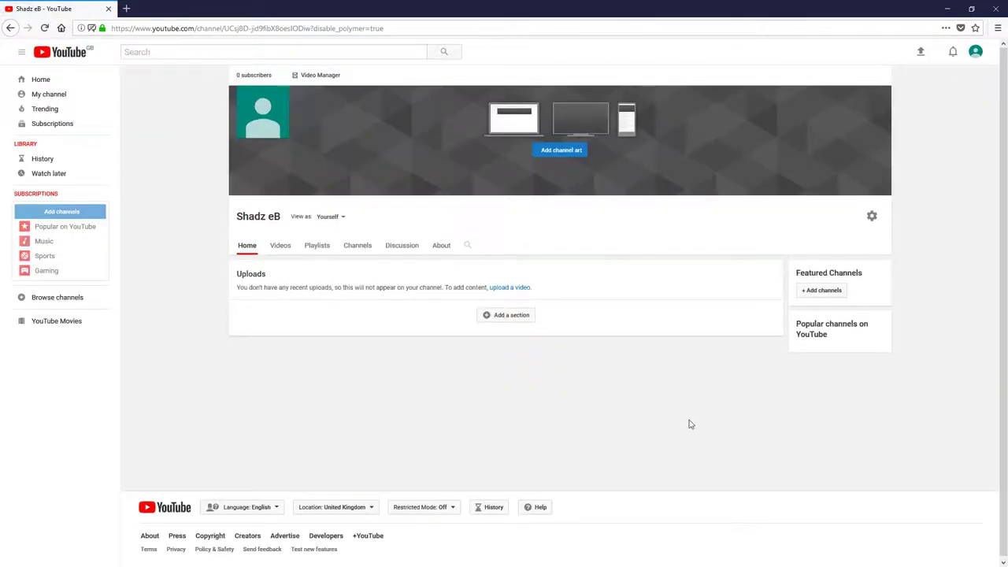
{"action": "mouse_move", "coordinate": [560, 169]}
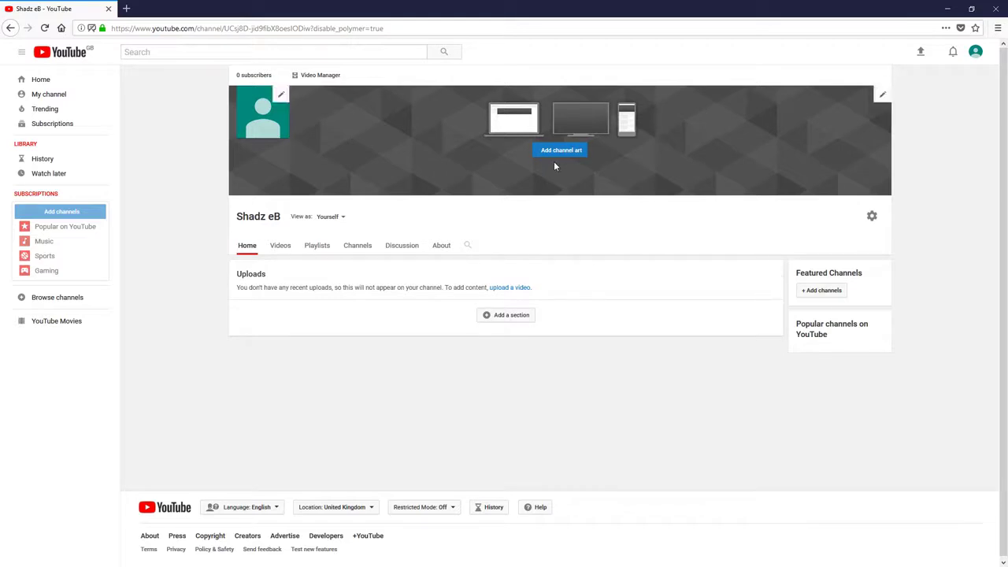
Step: Upload the FRESH image from the Desktop as channel art
{"action": "left_click", "coordinate": [556, 152]}
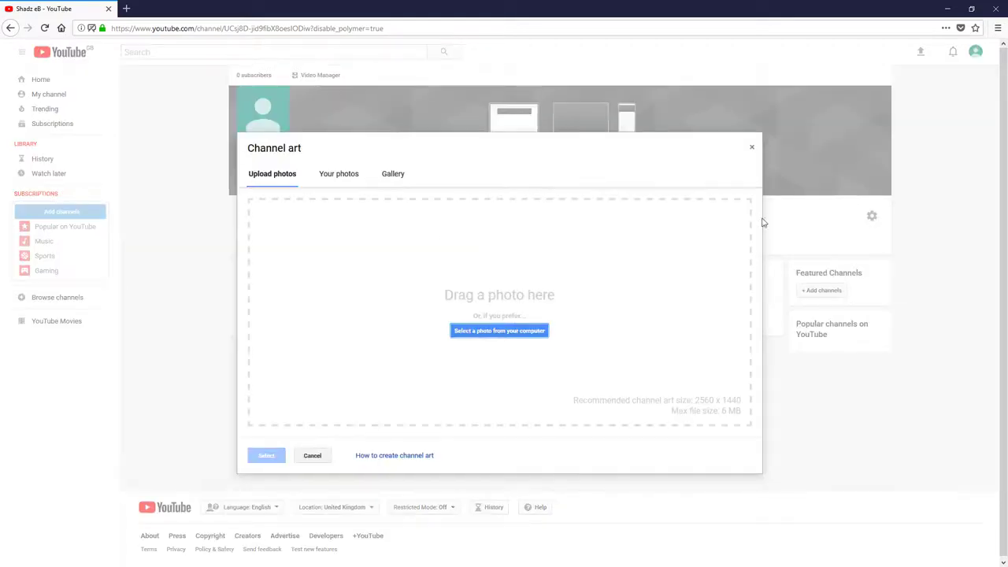
{"action": "left_click", "coordinate": [528, 330]}
{"action": "left_click", "coordinate": [44, 78]}
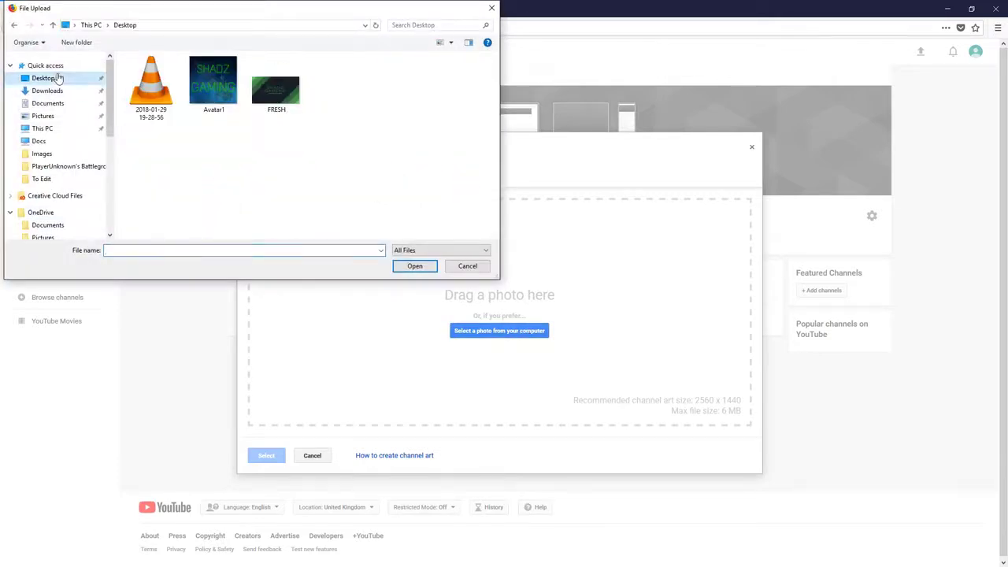
{"action": "left_click", "coordinate": [212, 83]}
{"action": "left_click", "coordinate": [284, 106]}
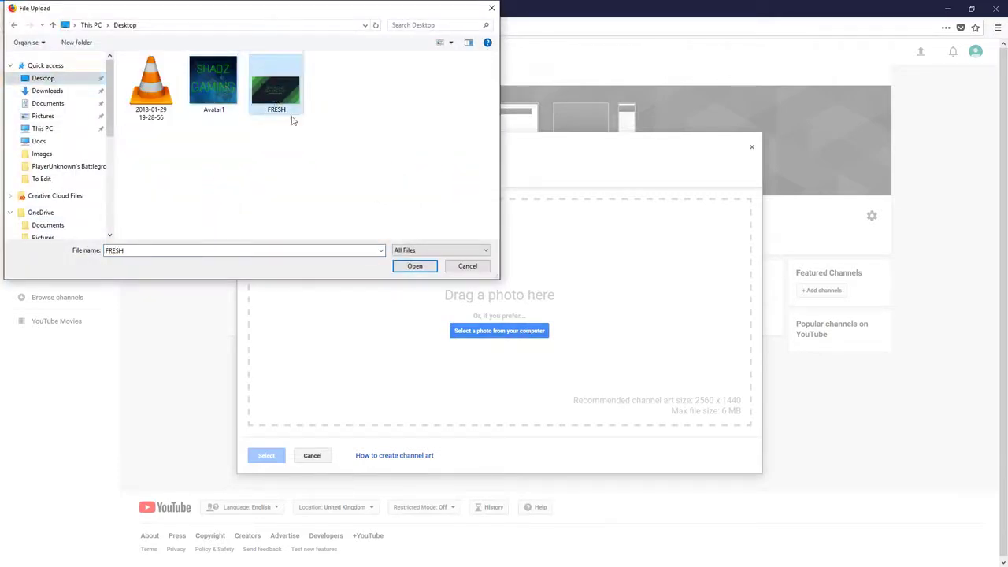
{"action": "left_click", "coordinate": [415, 266]}
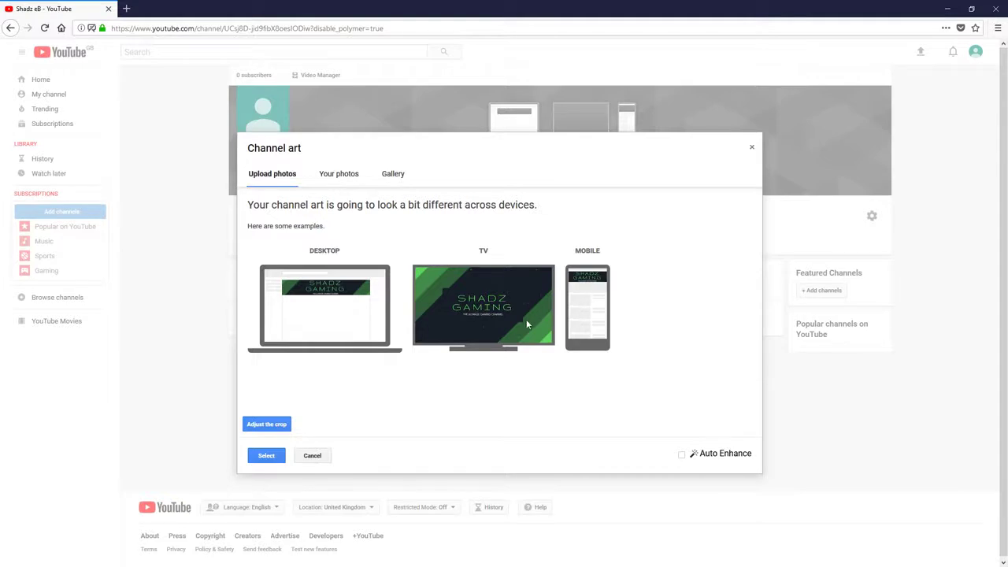
Step: Save the banner as channel art and start editing the channel icon through Google
{"action": "left_click", "coordinate": [267, 456]}
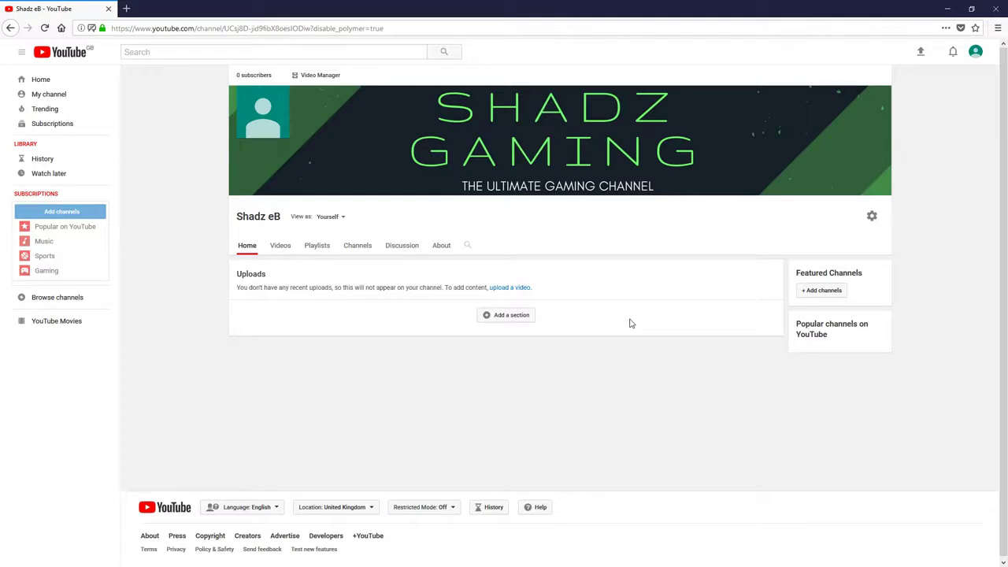
{"action": "mouse_move", "coordinate": [276, 107]}
{"action": "left_click", "coordinate": [280, 97]}
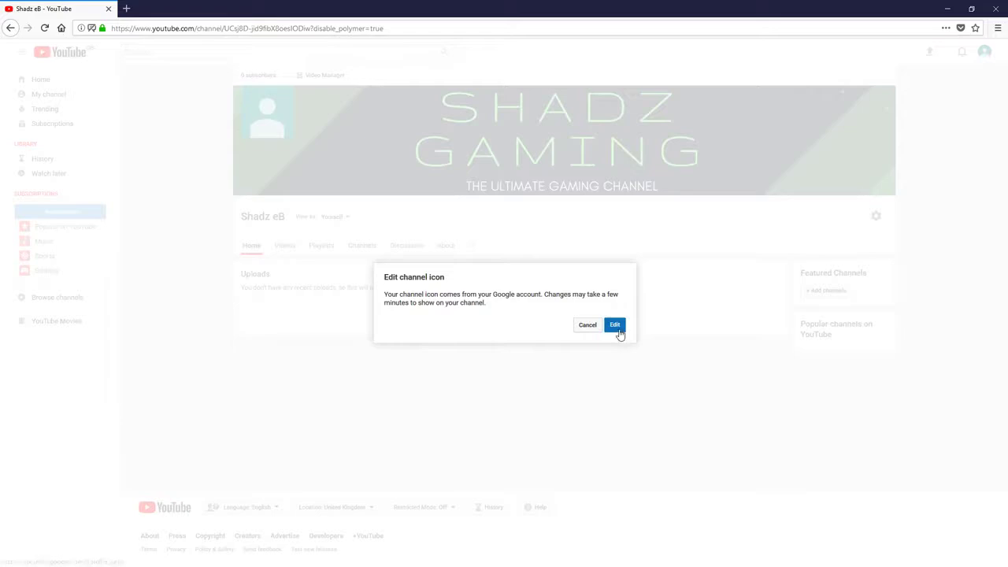
{"action": "left_click", "coordinate": [616, 326]}
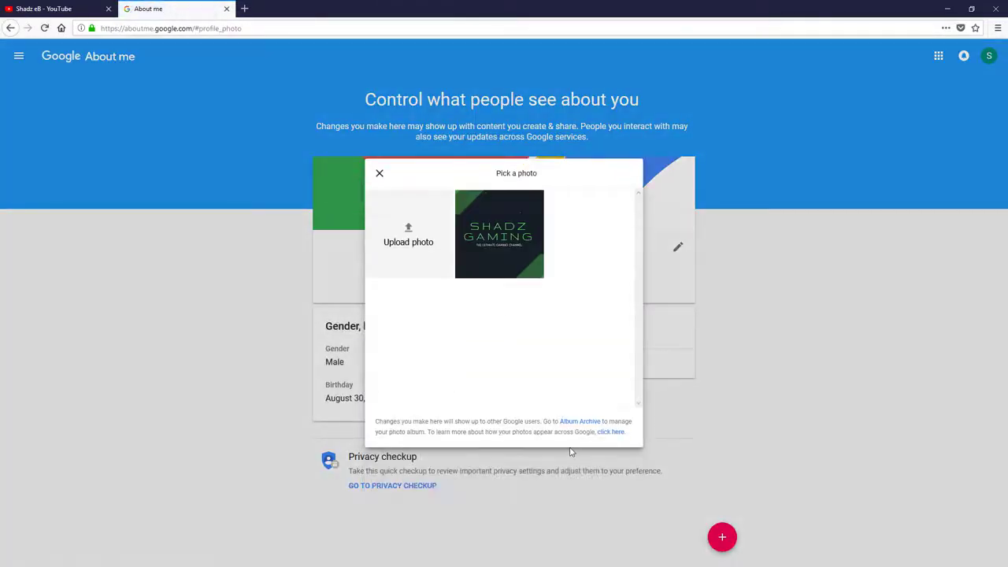
Step: Upload Avatar1 from the Desktop as the profile photo, then close About me
{"action": "left_click", "coordinate": [410, 238]}
{"action": "left_click", "coordinate": [57, 80]}
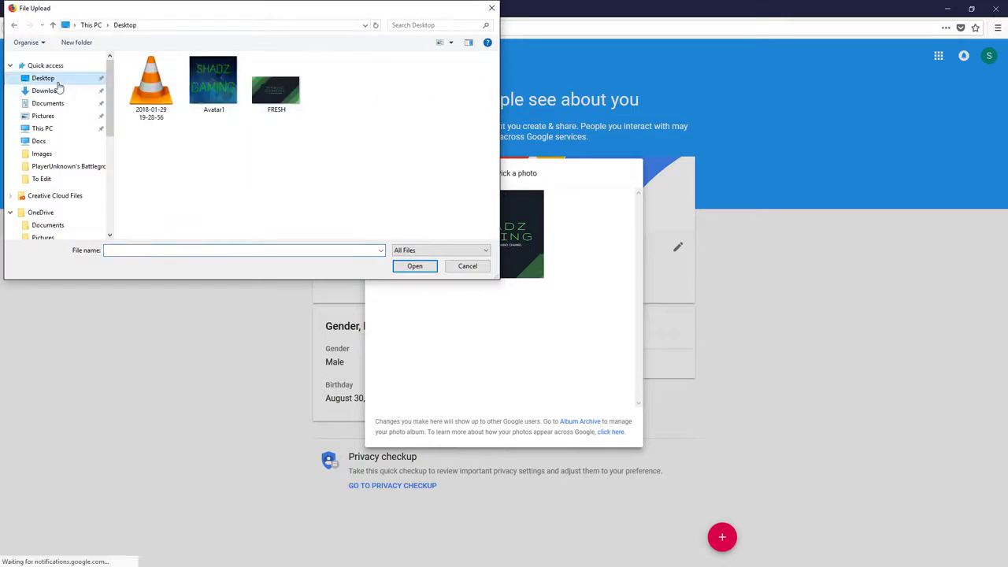
{"action": "left_click", "coordinate": [221, 90]}
{"action": "left_click", "coordinate": [438, 267]}
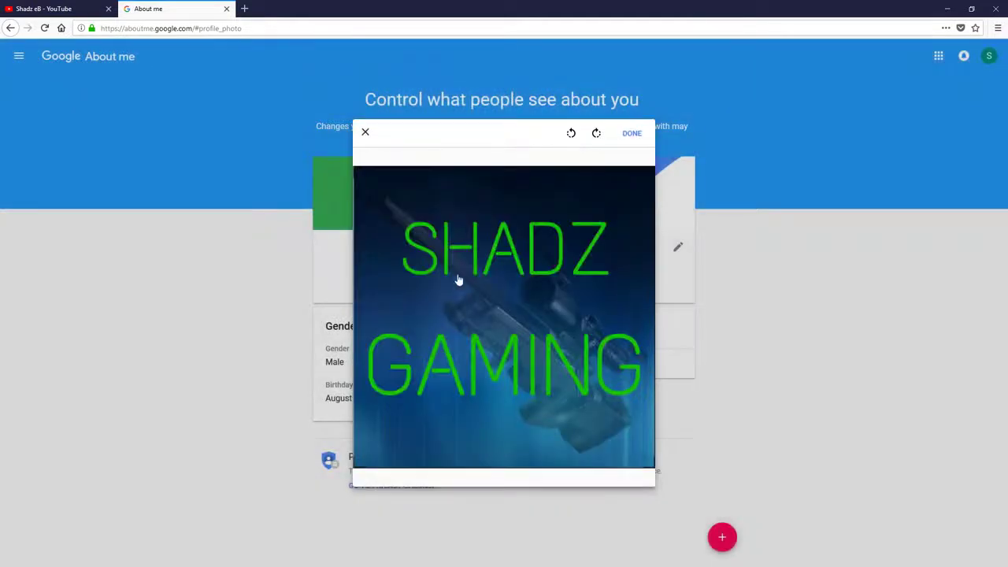
{"action": "left_click", "coordinate": [631, 137]}
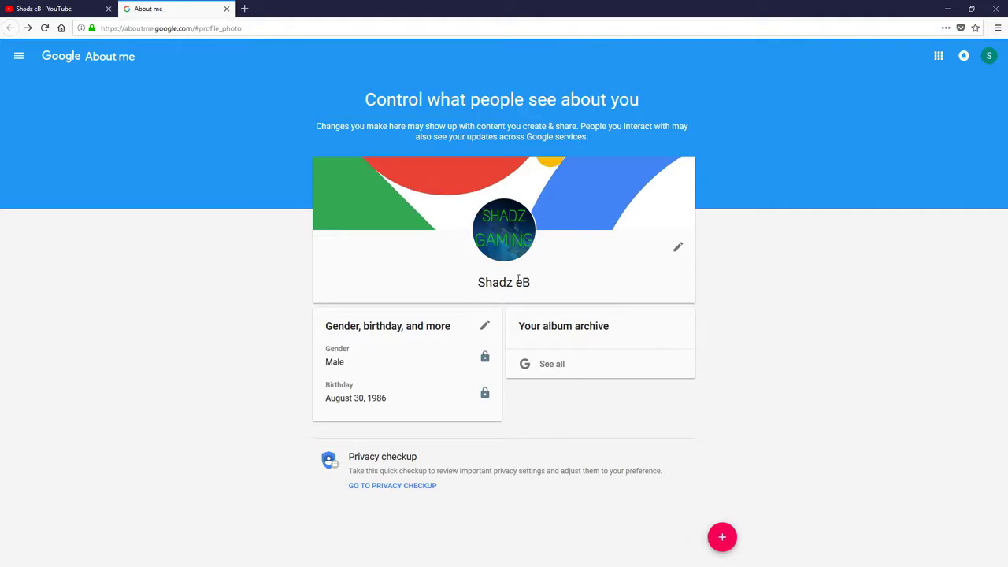
{"action": "left_click", "coordinate": [227, 10]}
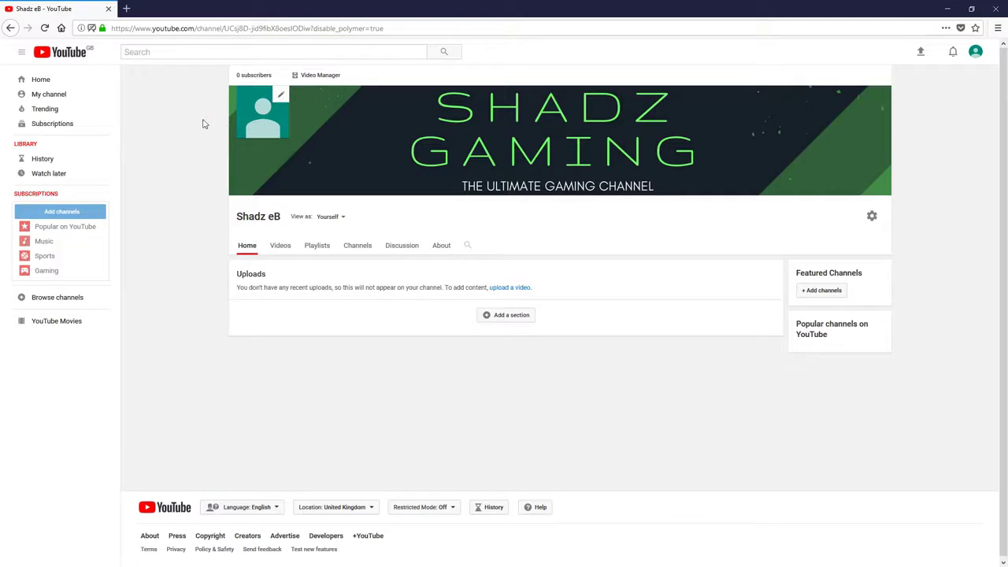
Step: After a reload, preview the Content types for a new section, discard it, and open the account menu
{"action": "left_click", "coordinate": [45, 29]}
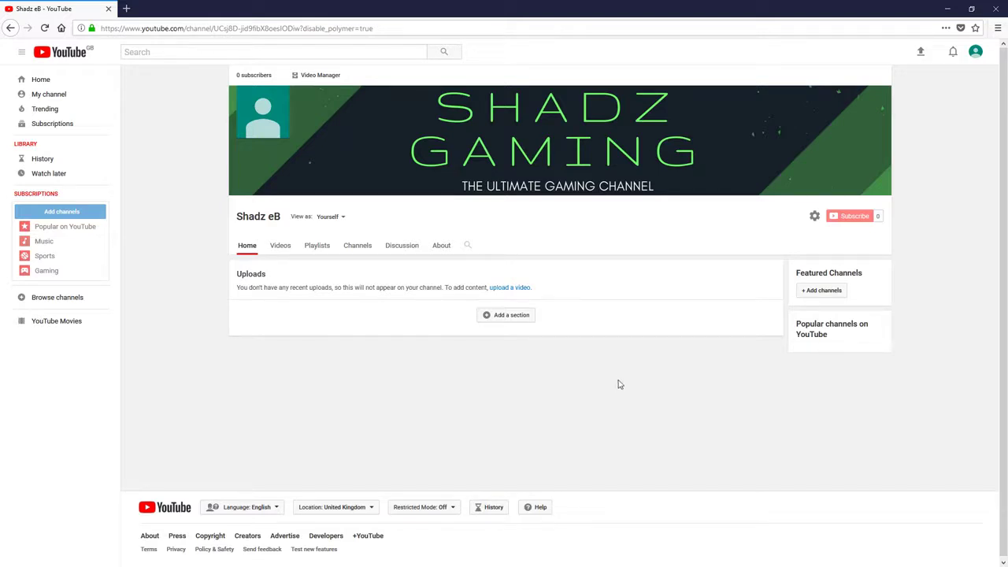
{"action": "left_click", "coordinate": [512, 316]}
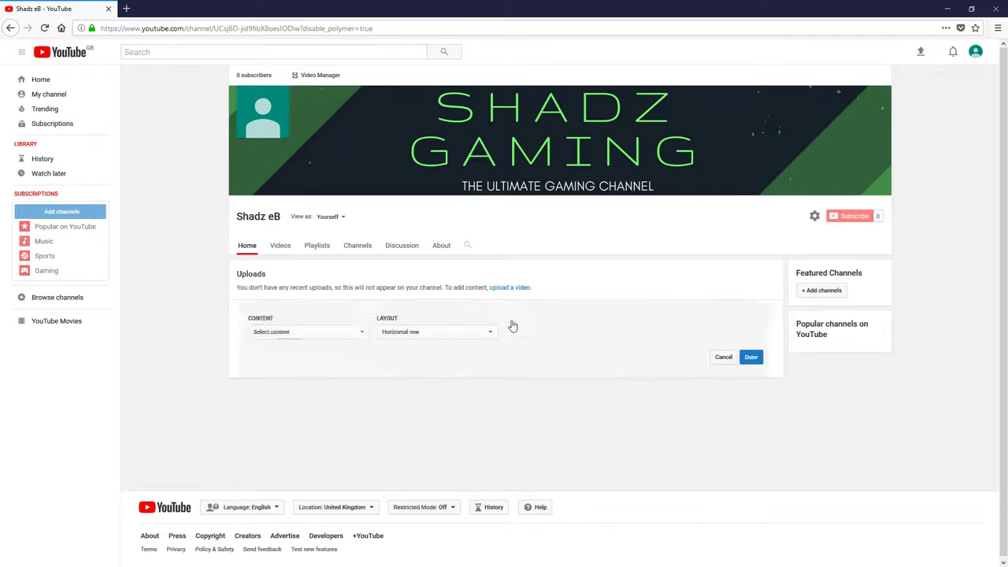
{"action": "left_click", "coordinate": [350, 333]}
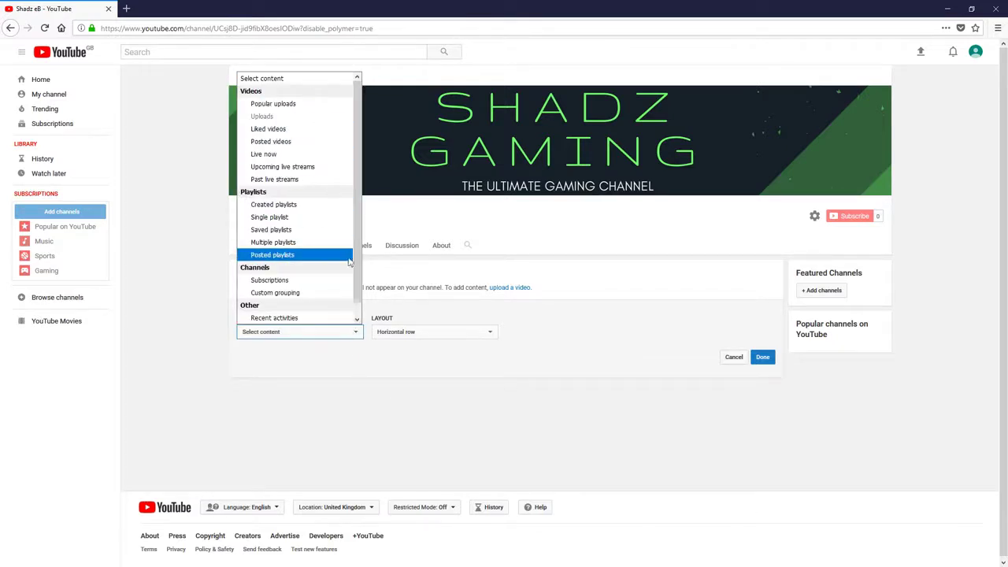
{"action": "scroll", "coordinate": [358, 251], "scroll_direction": "down", "scroll_amount": 1}
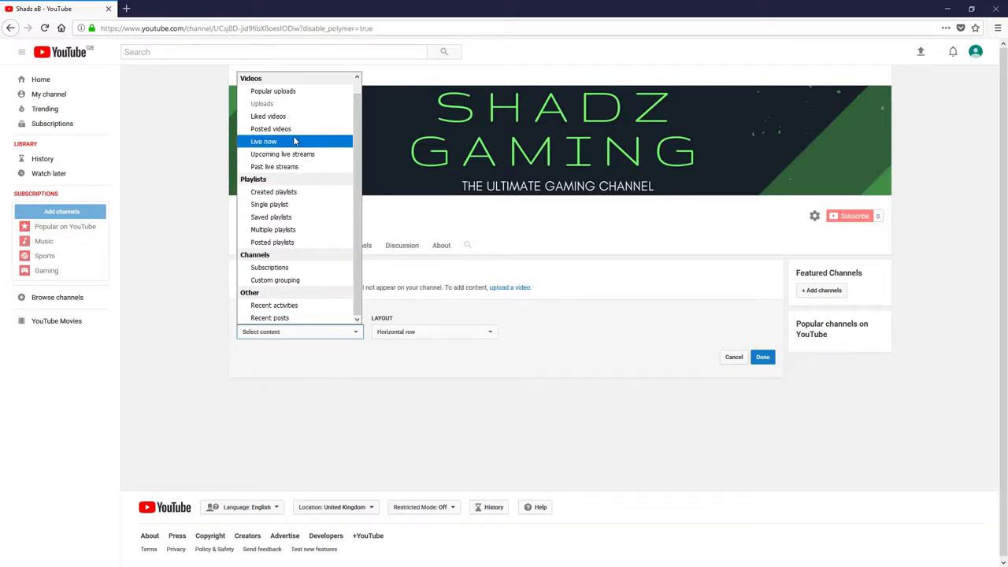
{"action": "scroll", "coordinate": [302, 153], "scroll_direction": "up", "scroll_amount": 1}
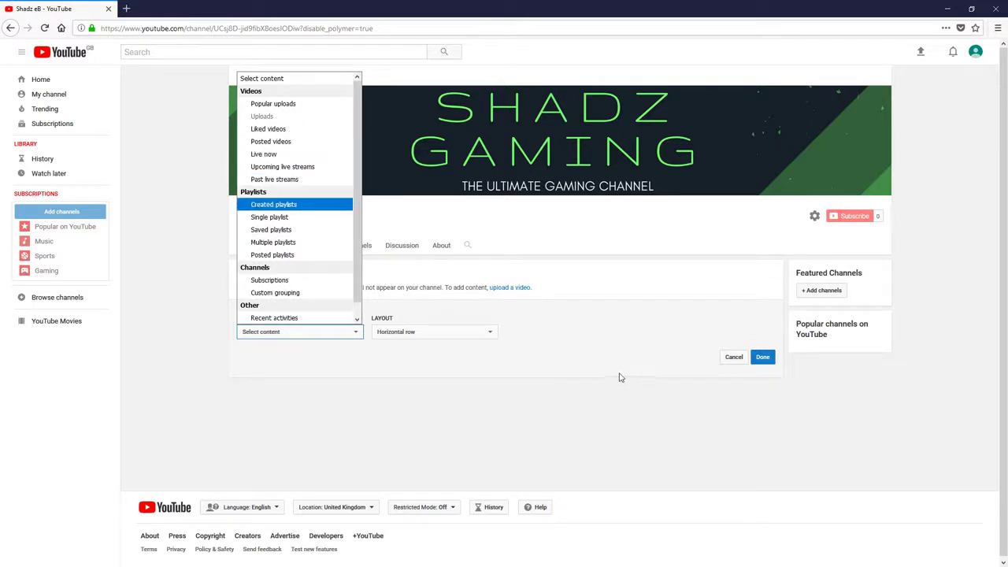
{"action": "left_click", "coordinate": [680, 418]}
{"action": "left_click", "coordinate": [735, 364]}
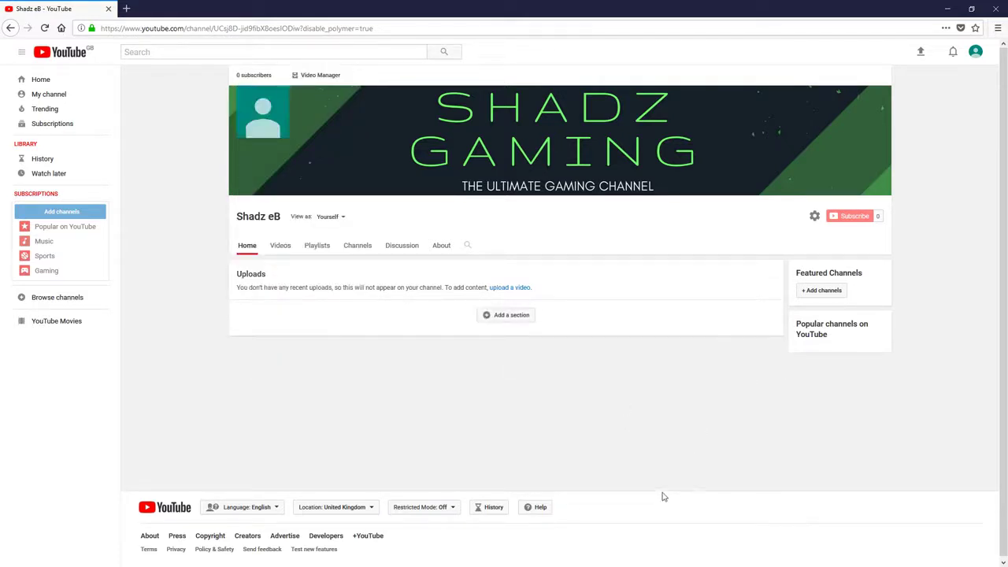
{"action": "left_click", "coordinate": [975, 51]}
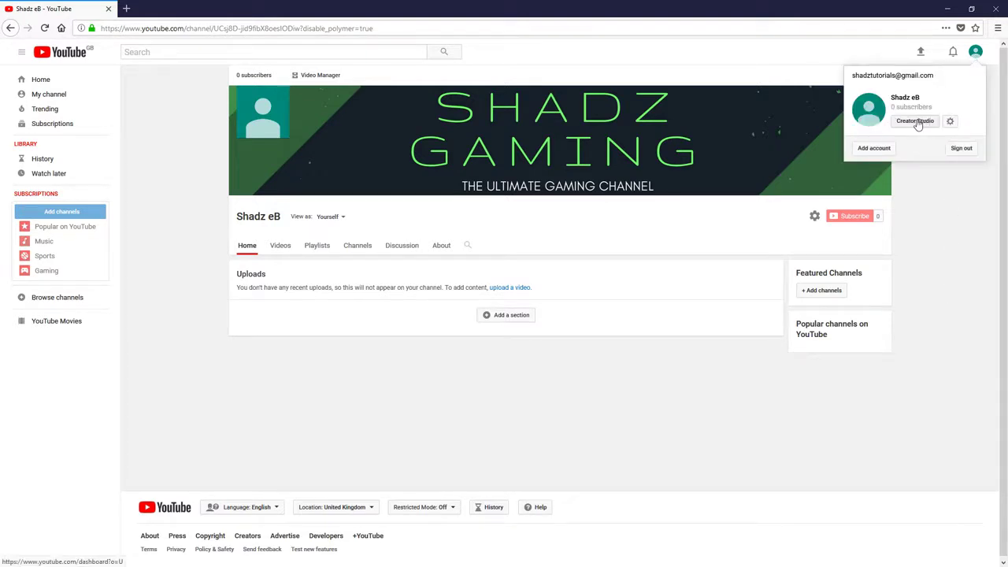
Step: In account settings, back out of editing the name on Google and go to Connected accounts
{"action": "left_click", "coordinate": [950, 122]}
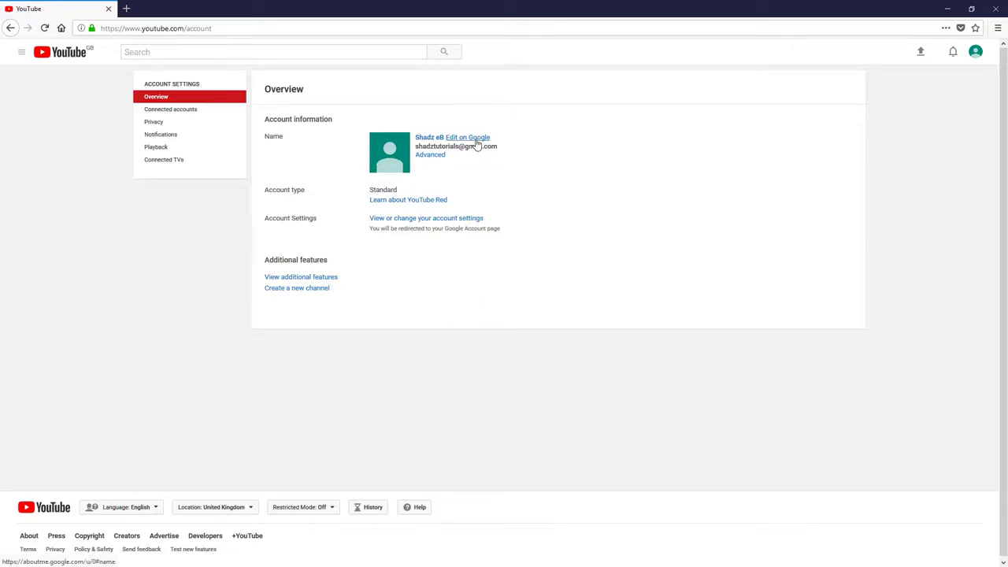
{"action": "left_click", "coordinate": [477, 144]}
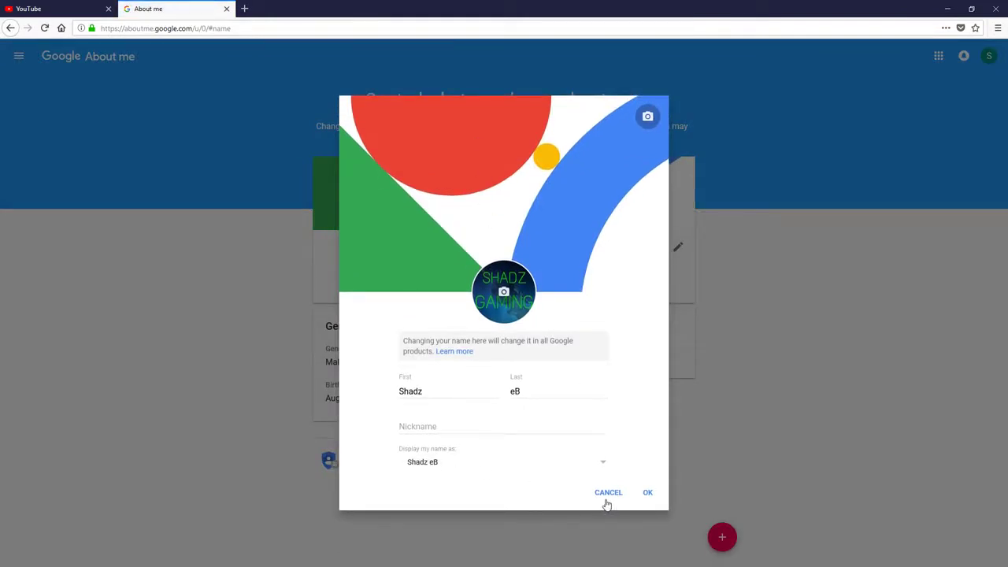
{"action": "left_click", "coordinate": [607, 494]}
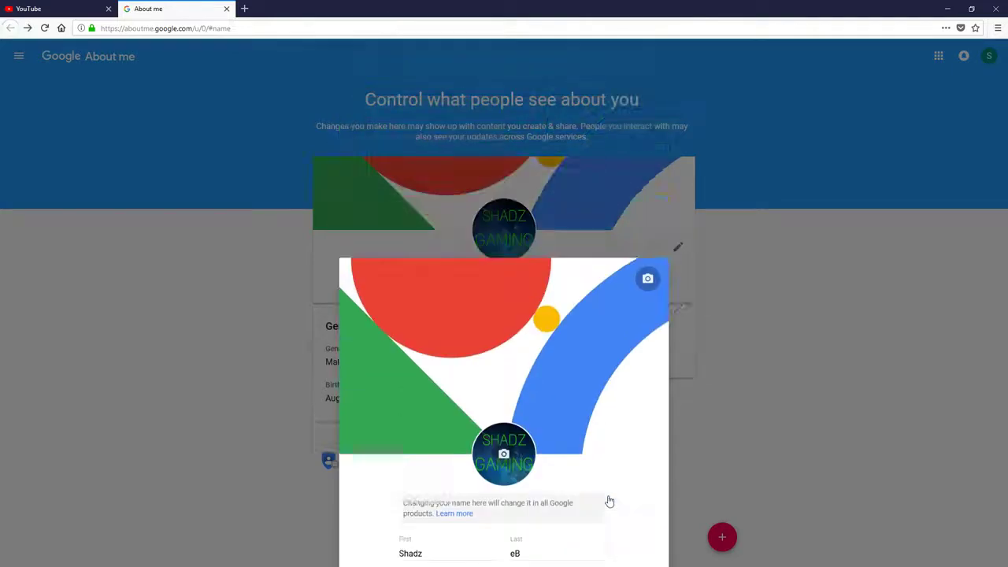
{"action": "left_click", "coordinate": [226, 9]}
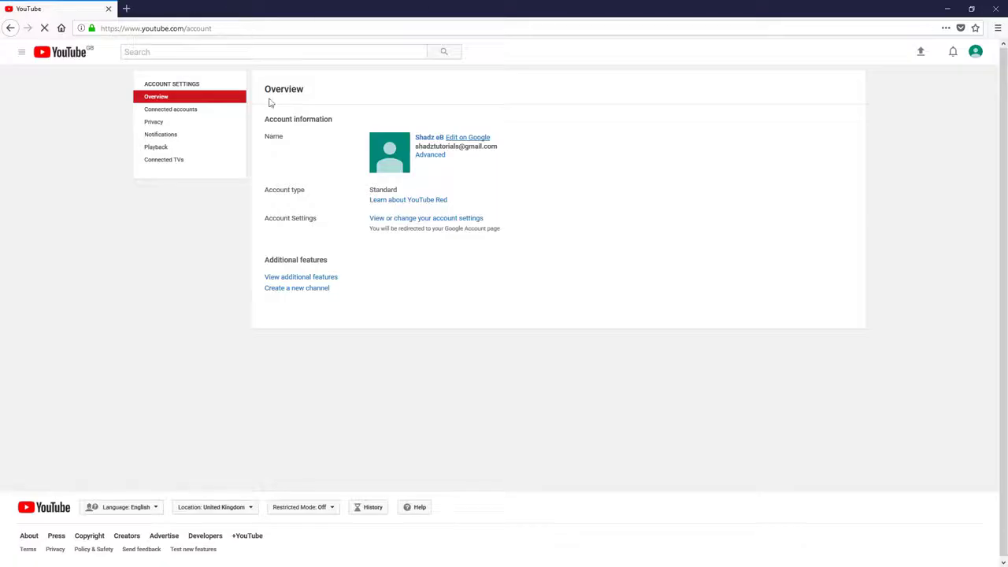
{"action": "left_click", "coordinate": [193, 115]}
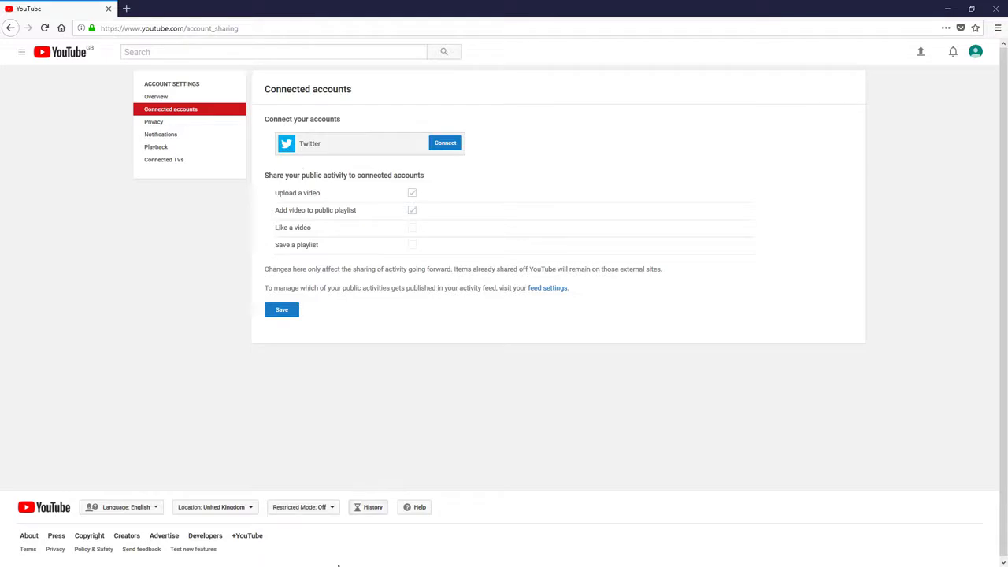
Step: Step through the Privacy, Notifications and Playback settings to the Connected TVs page
{"action": "left_click", "coordinate": [163, 125]}
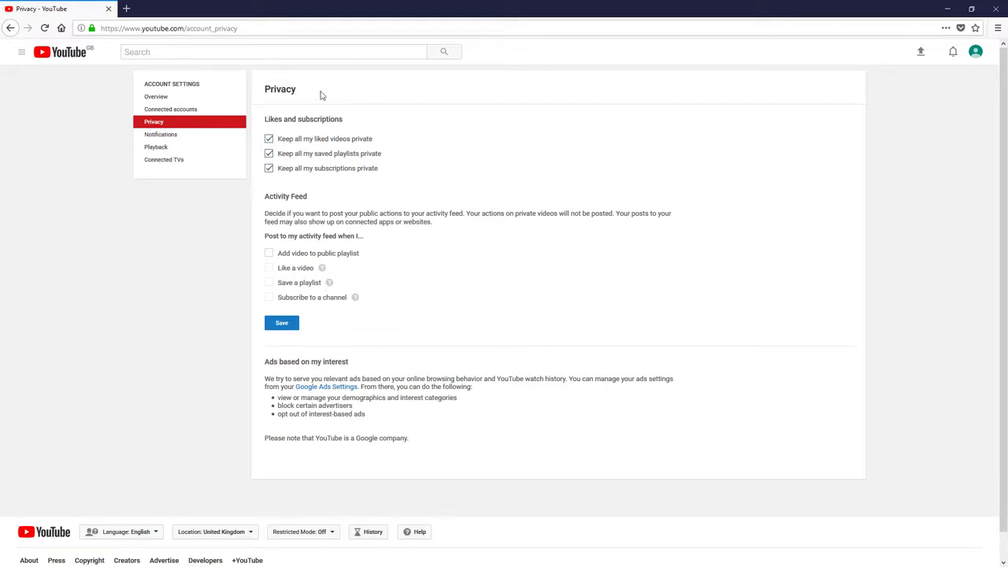
{"action": "left_click", "coordinate": [164, 138]}
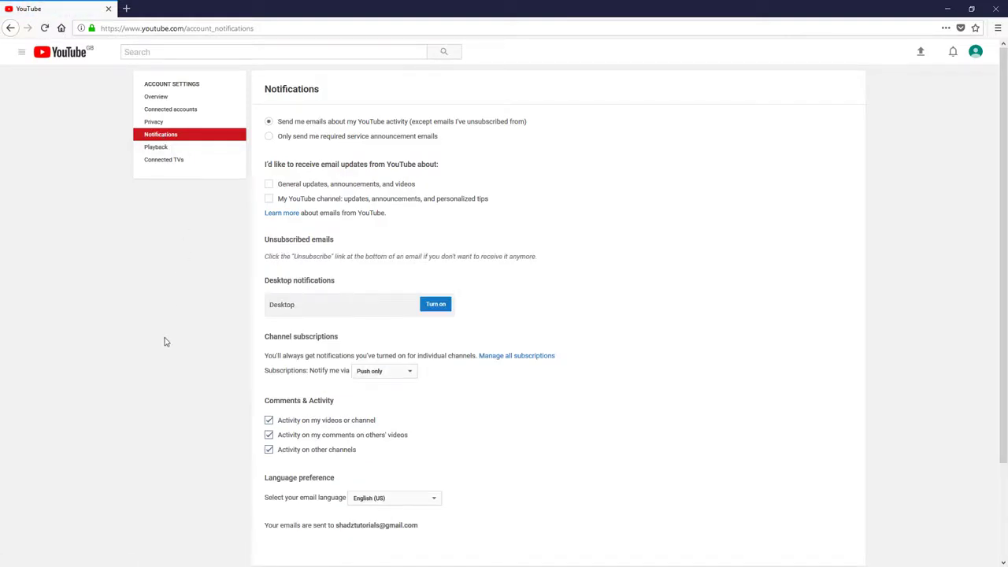
{"action": "scroll", "coordinate": [490, 468], "scroll_direction": "down", "scroll_amount": 2}
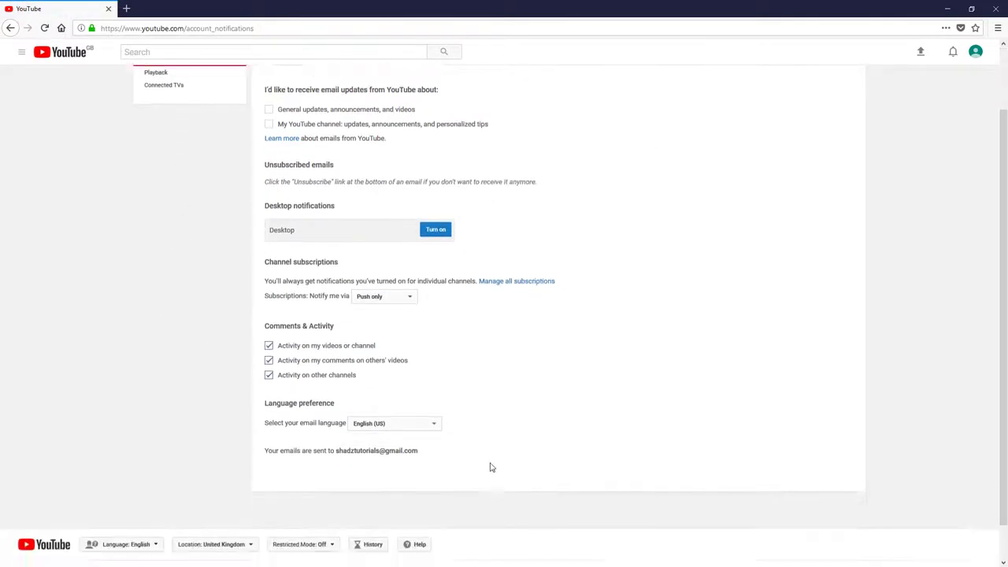
{"action": "scroll", "coordinate": [490, 468], "scroll_direction": "down", "scroll_amount": 1}
{"action": "scroll", "coordinate": [490, 467], "scroll_direction": "up", "scroll_amount": 3}
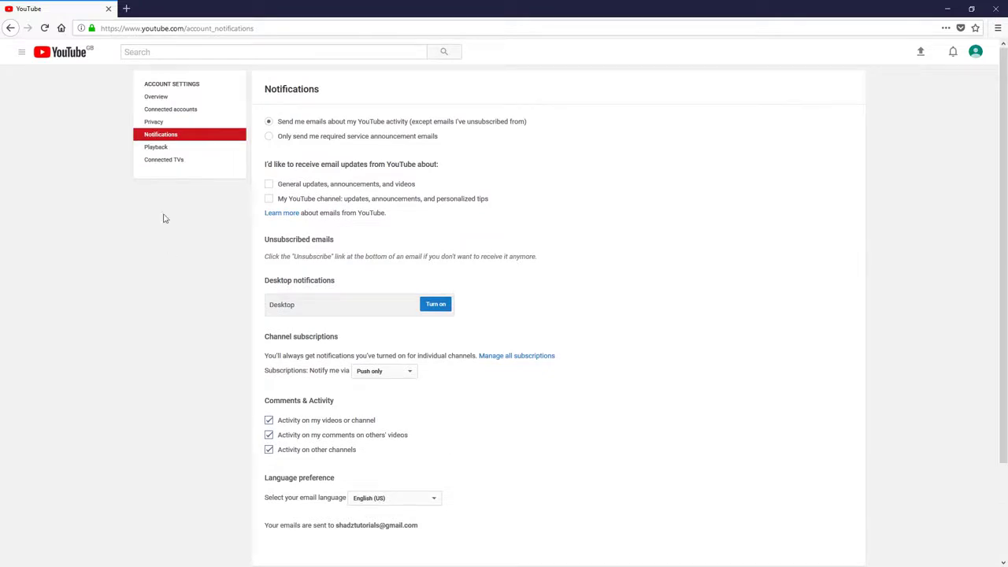
{"action": "left_click", "coordinate": [155, 147]}
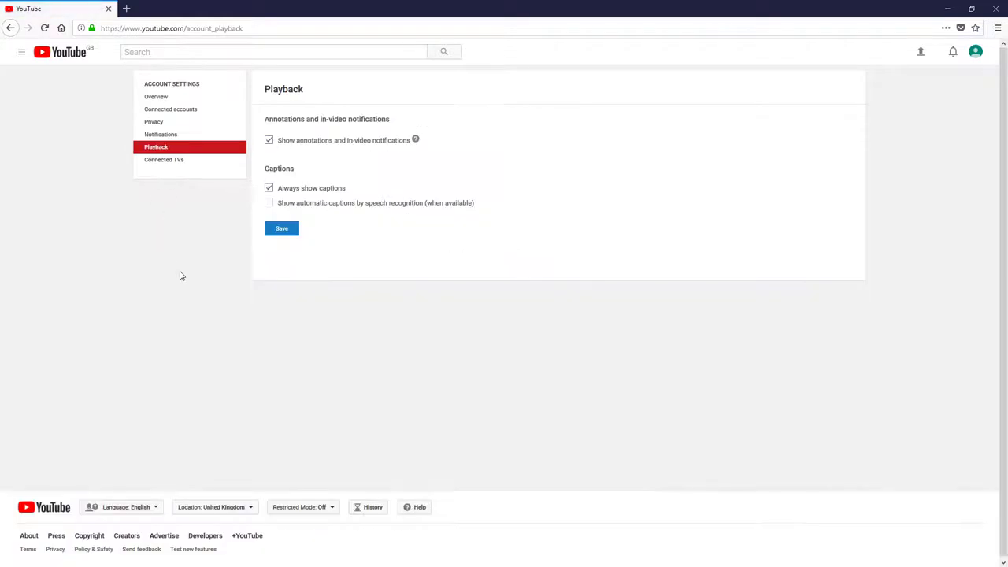
{"action": "left_click", "coordinate": [175, 166]}
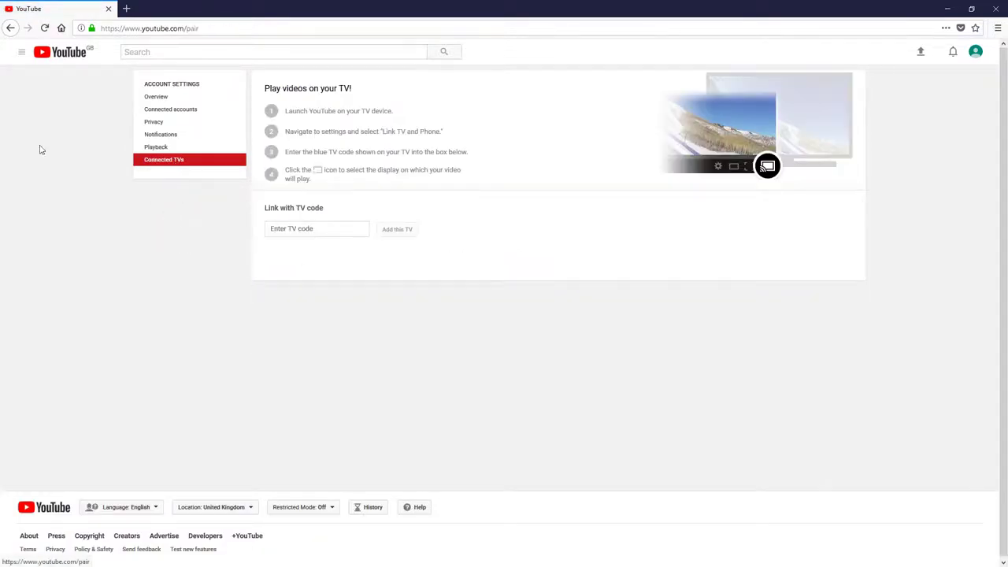
Step: Go to Creator Studio from the account menu and dismiss the dashboard customization tip
{"action": "left_click", "coordinate": [976, 52]}
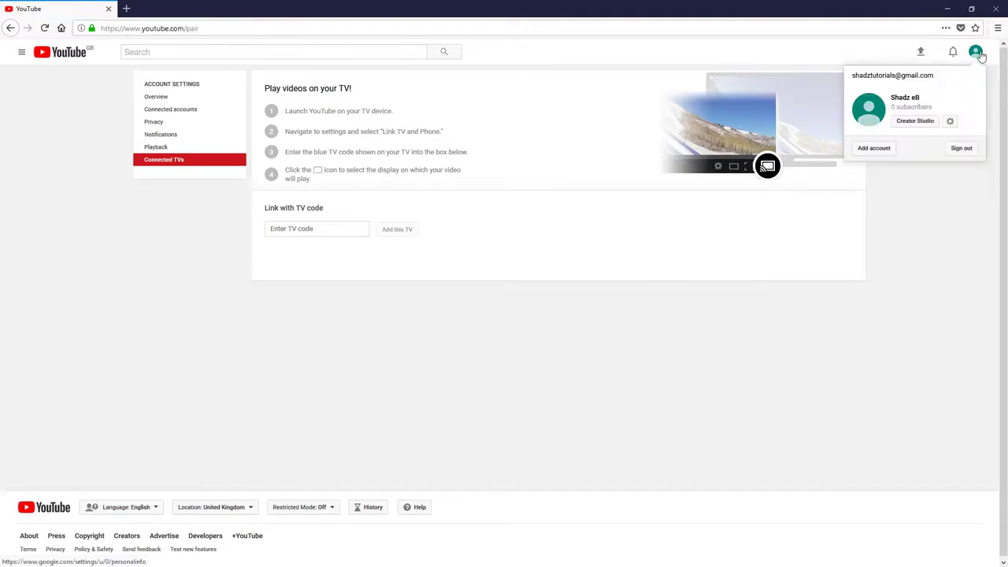
{"action": "left_click", "coordinate": [917, 123]}
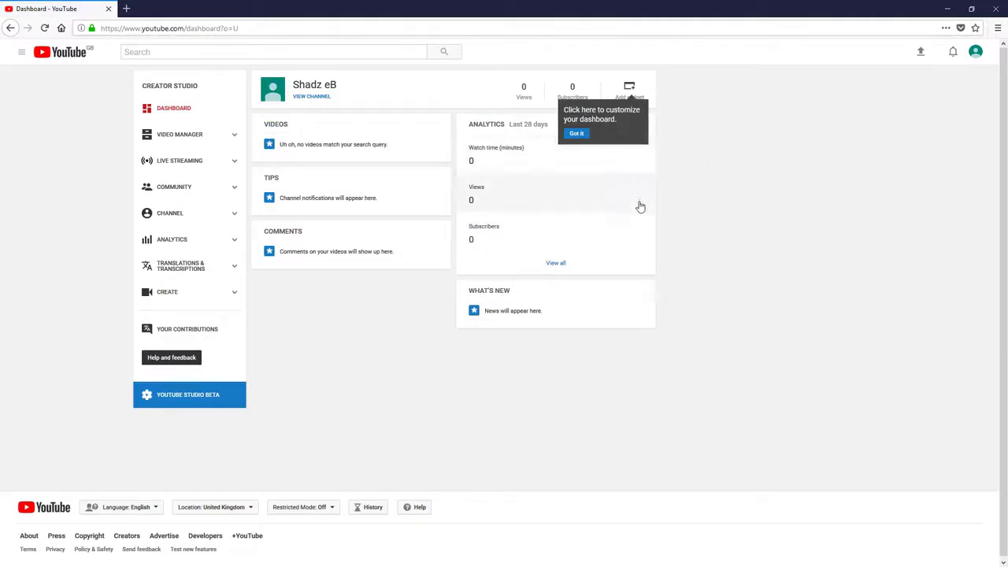
{"action": "left_click", "coordinate": [576, 133]}
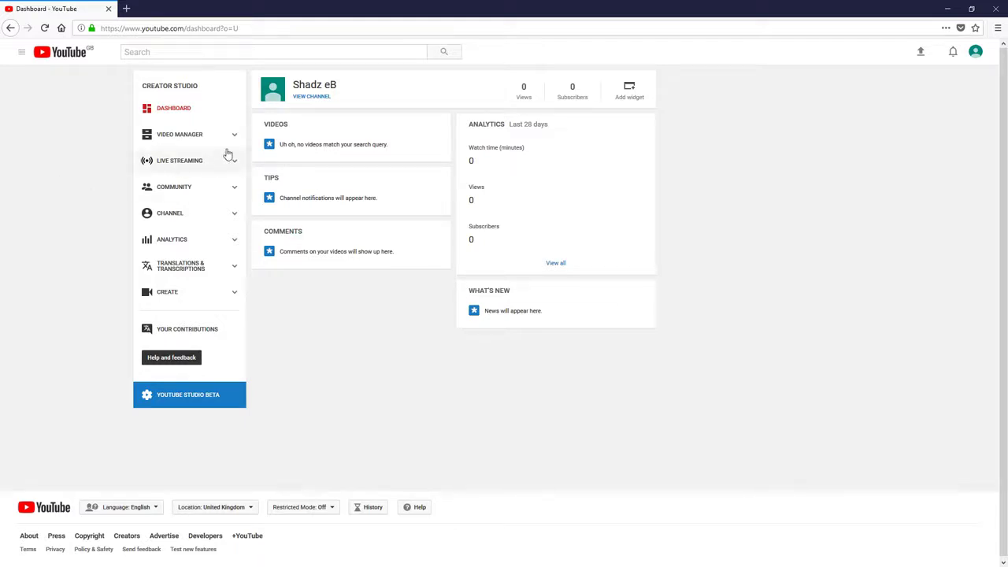
Step: Visit Video Manager, Live Streaming and Comments, then view the empty Likely spam tab
{"action": "left_click", "coordinate": [234, 136]}
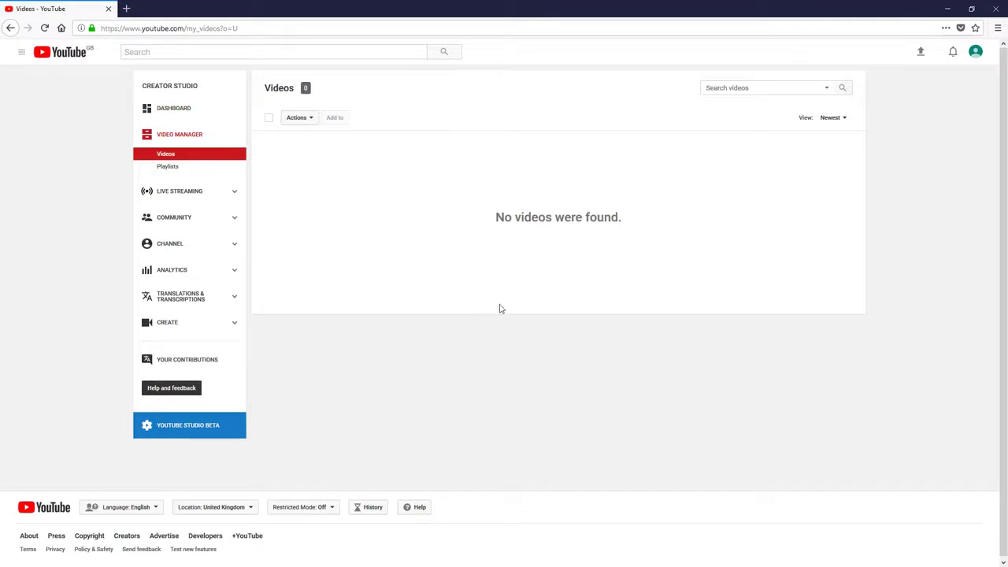
{"action": "left_click", "coordinate": [232, 194]}
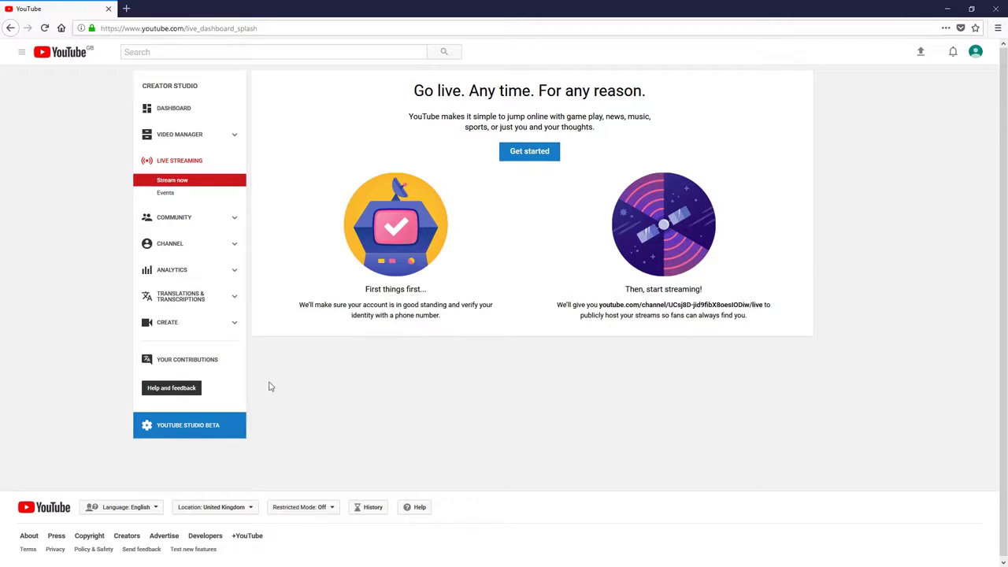
{"action": "left_click", "coordinate": [238, 221]}
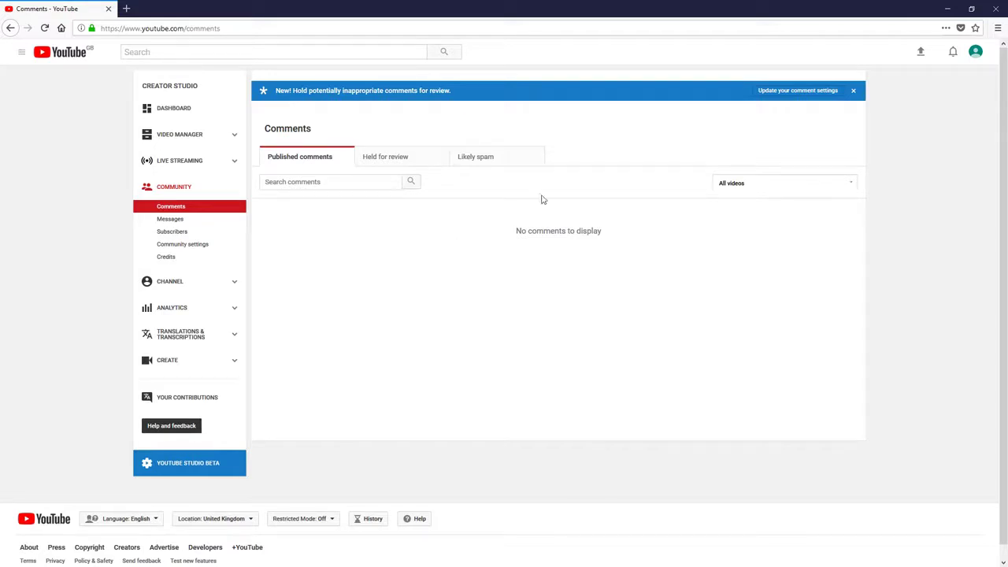
{"action": "left_click", "coordinate": [470, 159]}
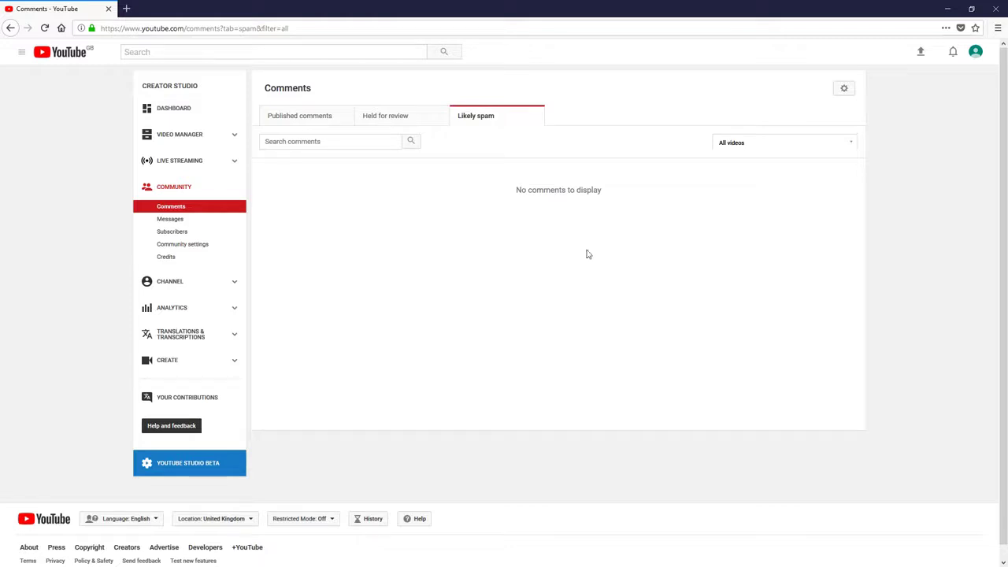
Step: Scroll through the channel's Status and features page, then view the 28-day Analytics overview
{"action": "left_click", "coordinate": [232, 291]}
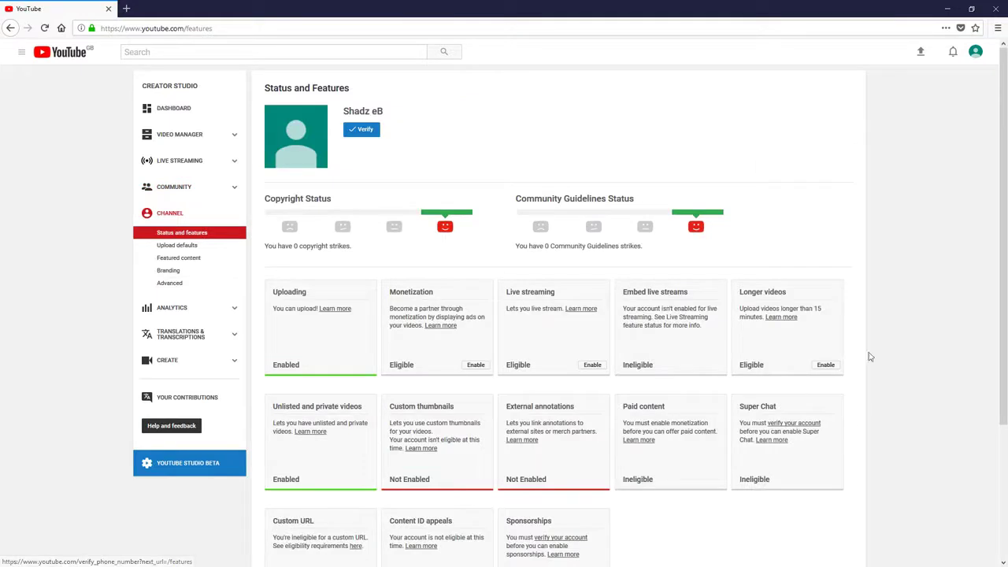
{"action": "scroll", "coordinate": [854, 270], "scroll_direction": "down", "scroll_amount": 3}
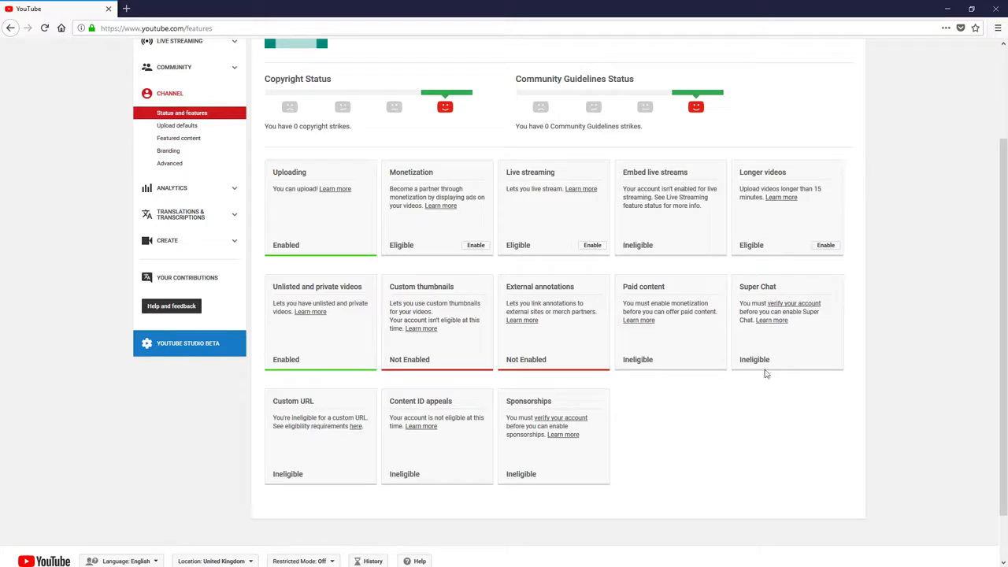
{"action": "scroll", "coordinate": [751, 423], "scroll_direction": "up", "scroll_amount": 3}
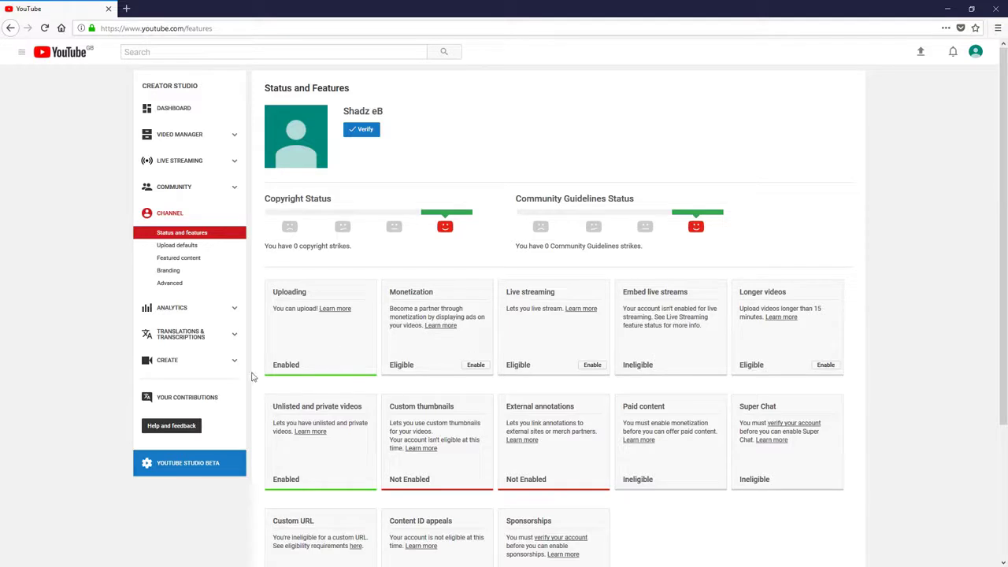
{"action": "left_click", "coordinate": [232, 310]}
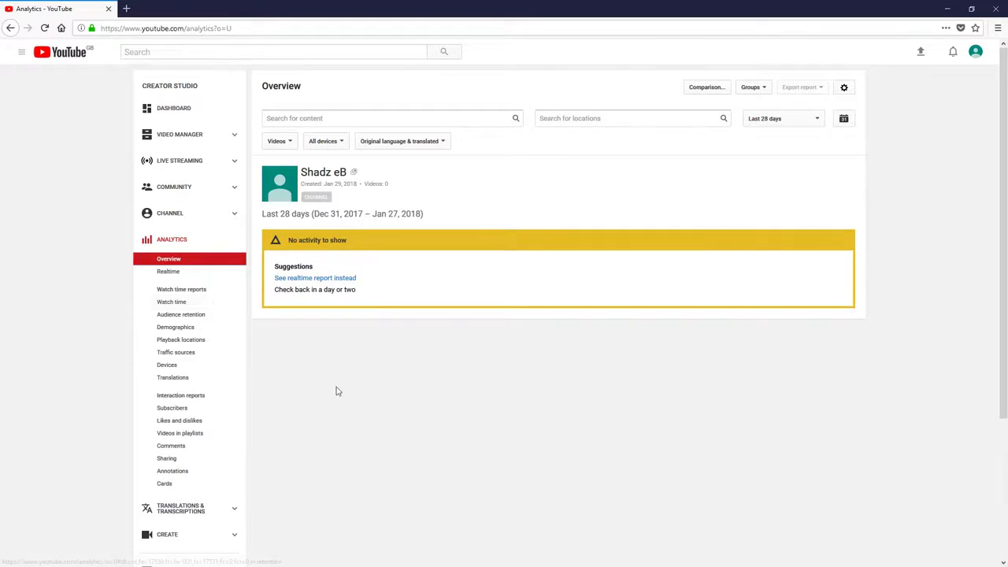
Step: View the Translations & Transcriptions community contributions page and close its settings popup
{"action": "scroll", "coordinate": [338, 389], "scroll_direction": "down", "scroll_amount": 2}
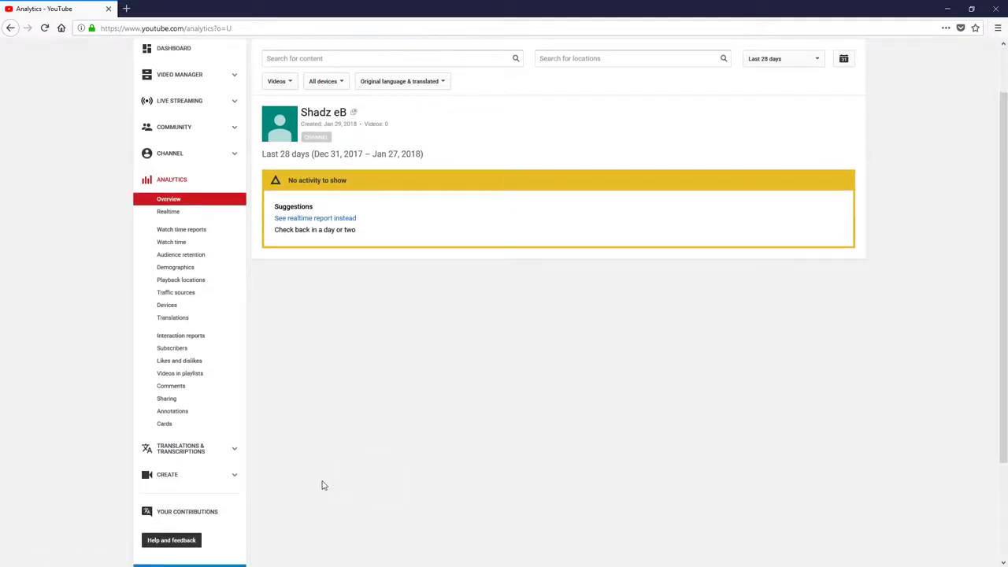
{"action": "left_click", "coordinate": [234, 454]}
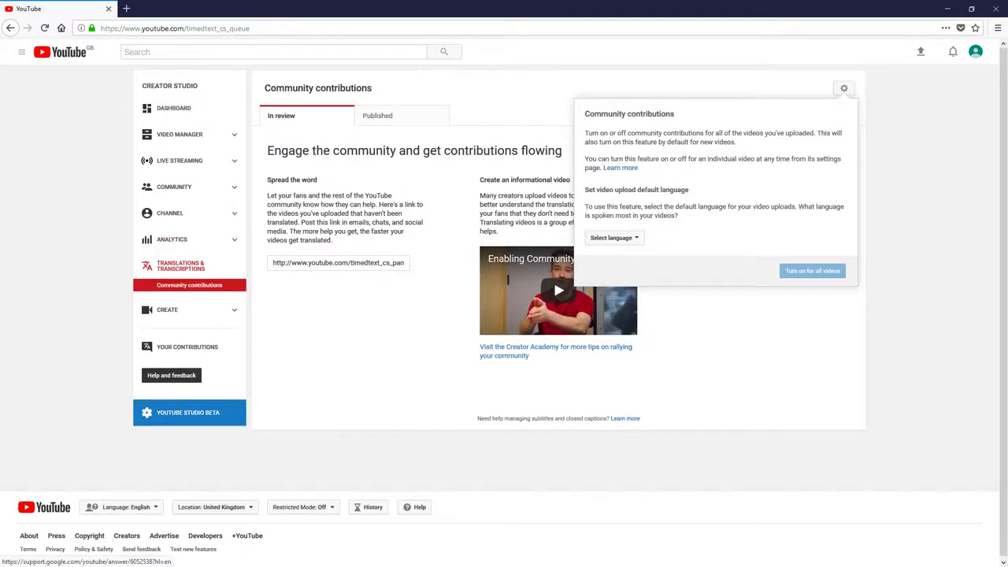
{"action": "left_click", "coordinate": [815, 416]}
Step: Browse the track list in the free music Audio Library
{"action": "left_click", "coordinate": [224, 313]}
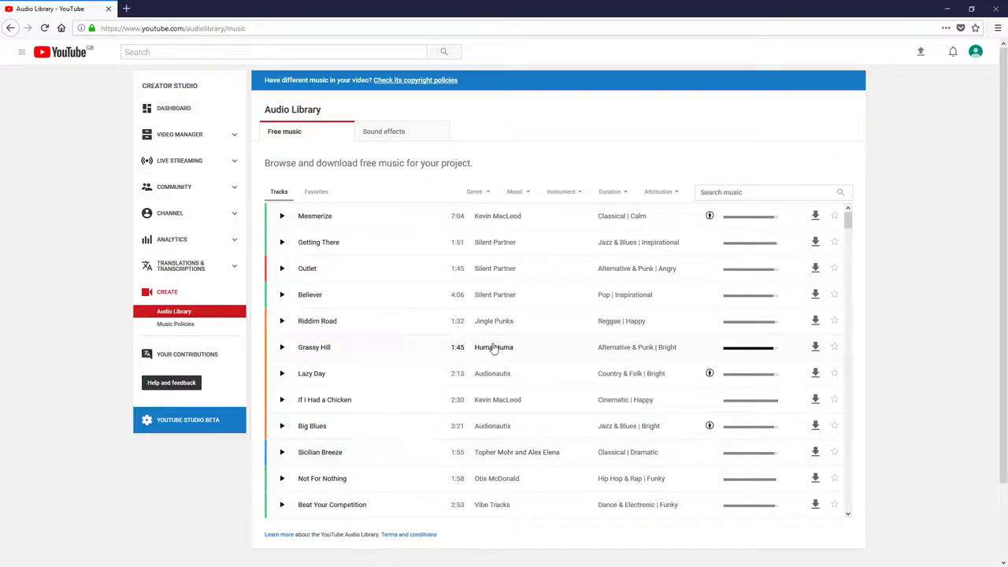
{"action": "scroll", "coordinate": [494, 347], "scroll_direction": "down", "scroll_amount": 5}
{"action": "scroll", "coordinate": [494, 348], "scroll_direction": "down", "scroll_amount": 5}
{"action": "scroll", "coordinate": [494, 347], "scroll_direction": "down", "scroll_amount": 5}
{"action": "scroll", "coordinate": [494, 347], "scroll_direction": "down", "scroll_amount": 5}
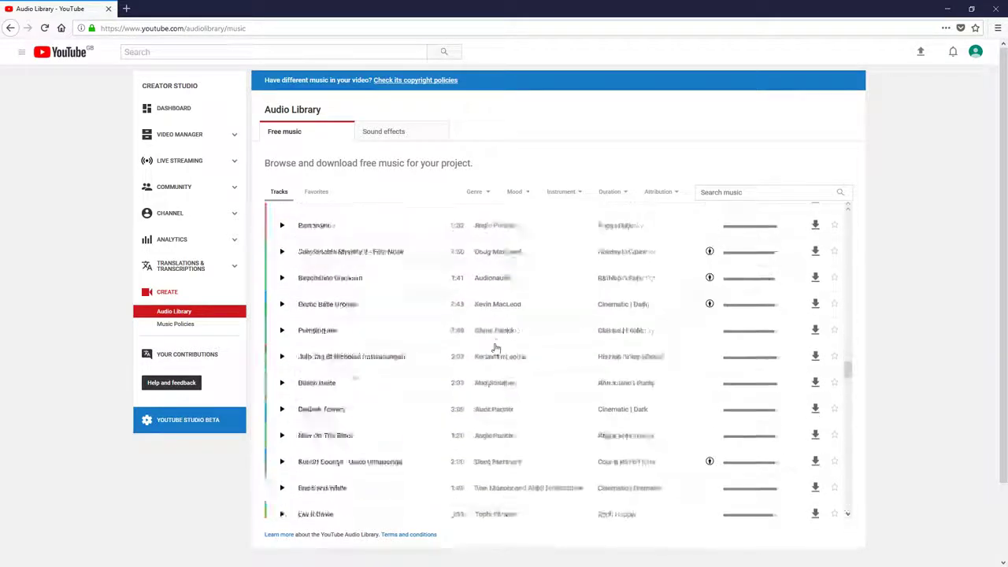
{"action": "scroll", "coordinate": [580, 439], "scroll_direction": "up", "scroll_amount": 3}
{"action": "scroll", "coordinate": [603, 462], "scroll_direction": "up", "scroll_amount": 5}
{"action": "scroll", "coordinate": [590, 462], "scroll_direction": "up", "scroll_amount": 5}
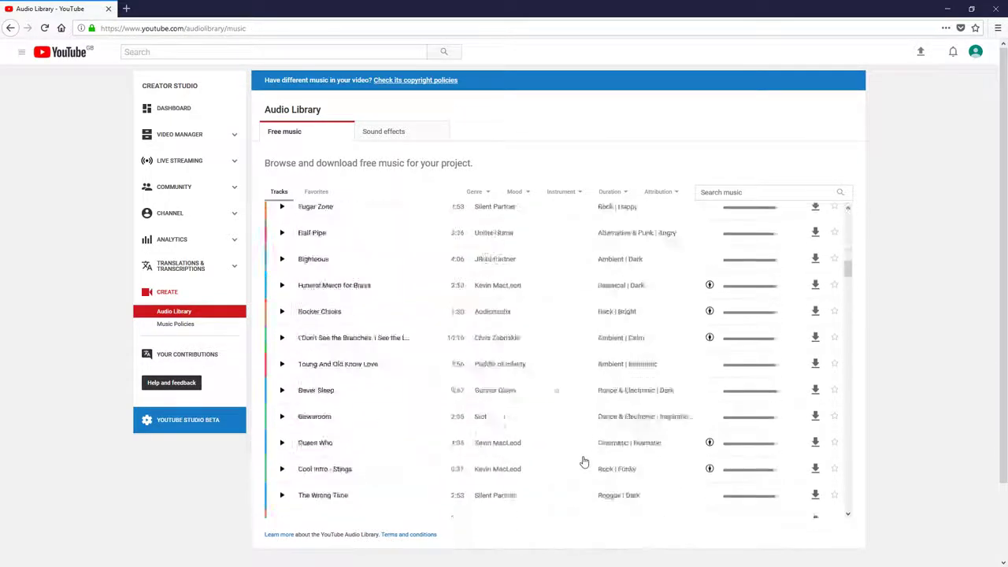
{"action": "scroll", "coordinate": [583, 462], "scroll_direction": "up", "scroll_amount": 5}
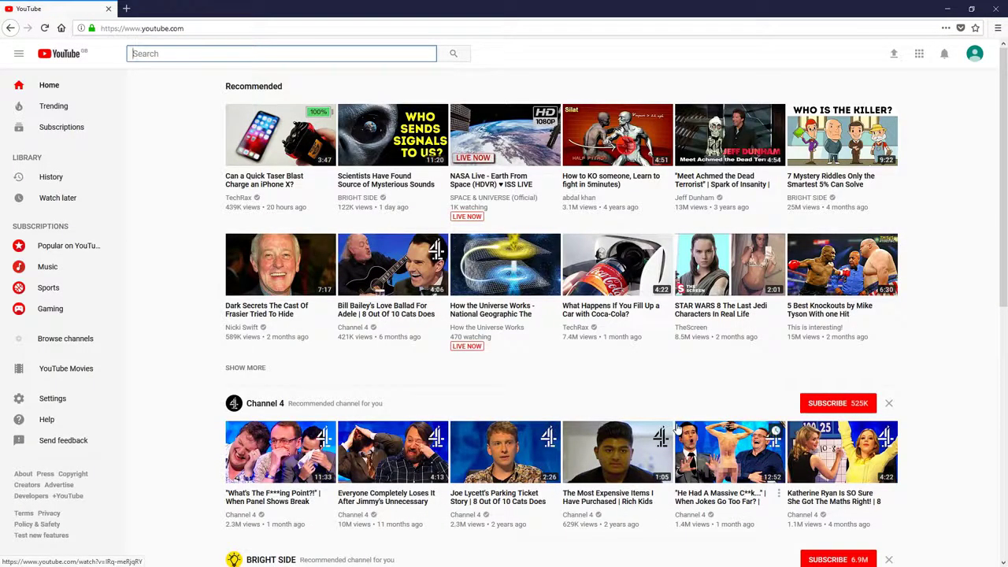
{"action": "left_click", "coordinate": [976, 58]}
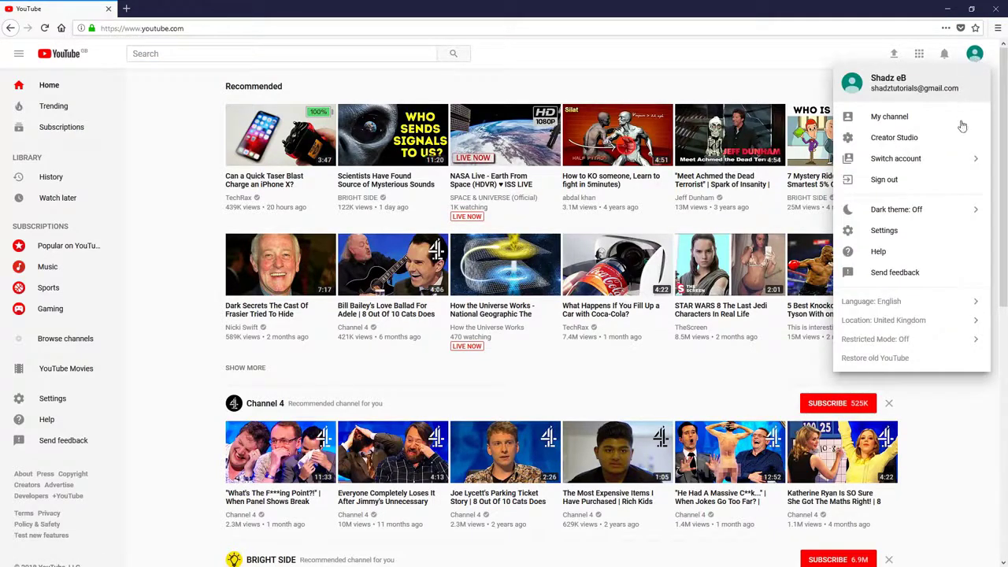
{"action": "left_click", "coordinate": [919, 221]}
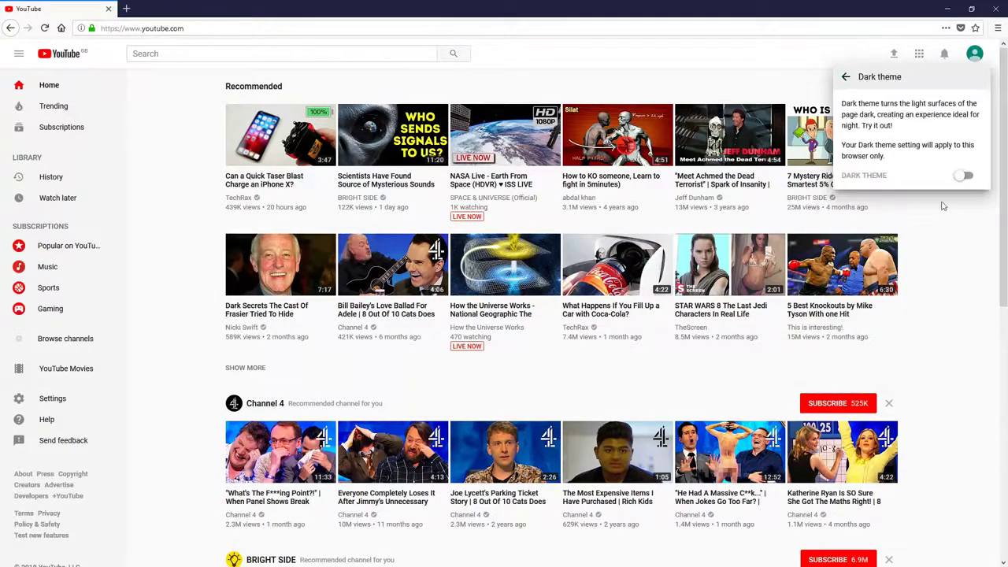
{"action": "left_click", "coordinate": [968, 178]}
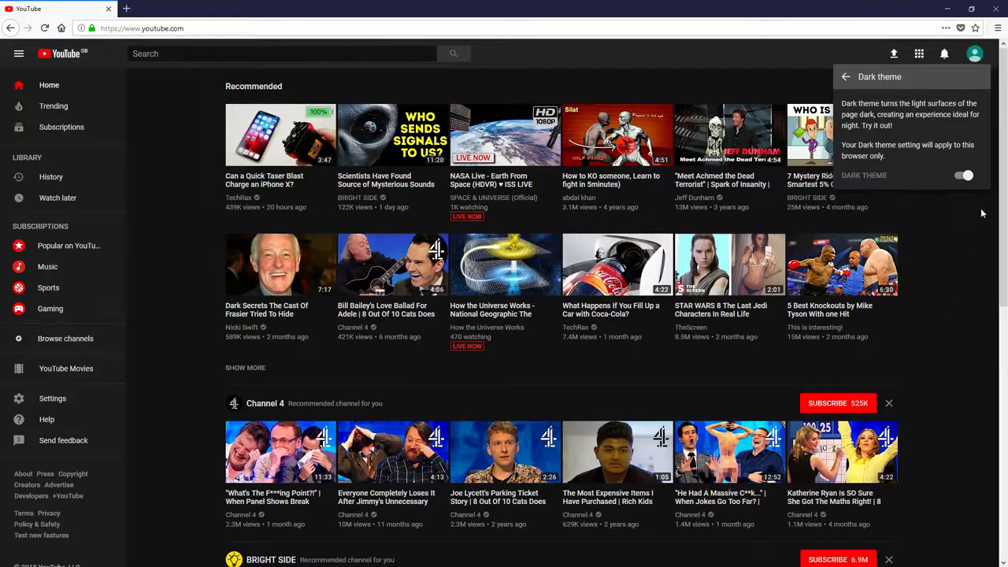
{"action": "left_click", "coordinate": [960, 262]}
{"action": "left_click", "coordinate": [975, 56]}
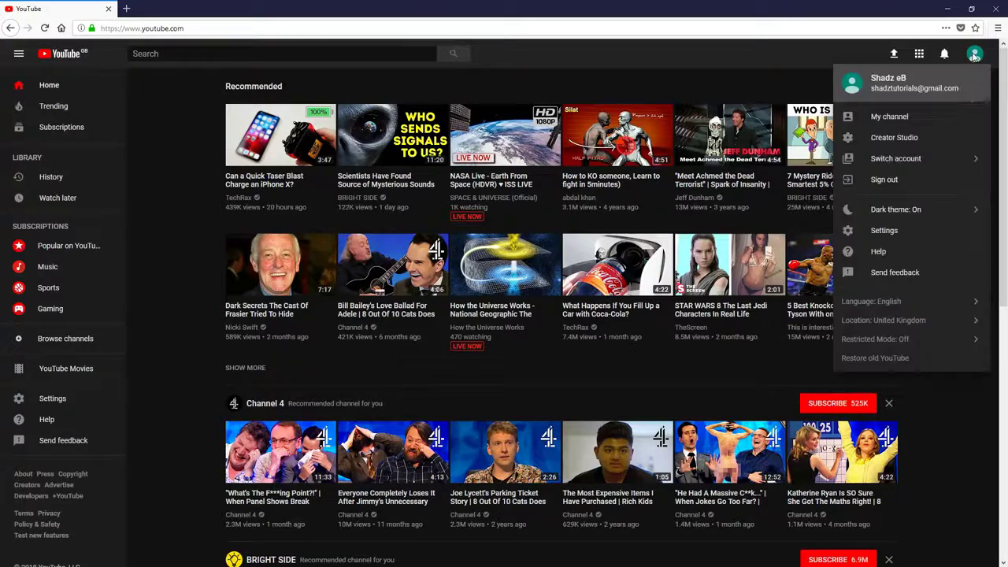
{"action": "left_click", "coordinate": [945, 208]}
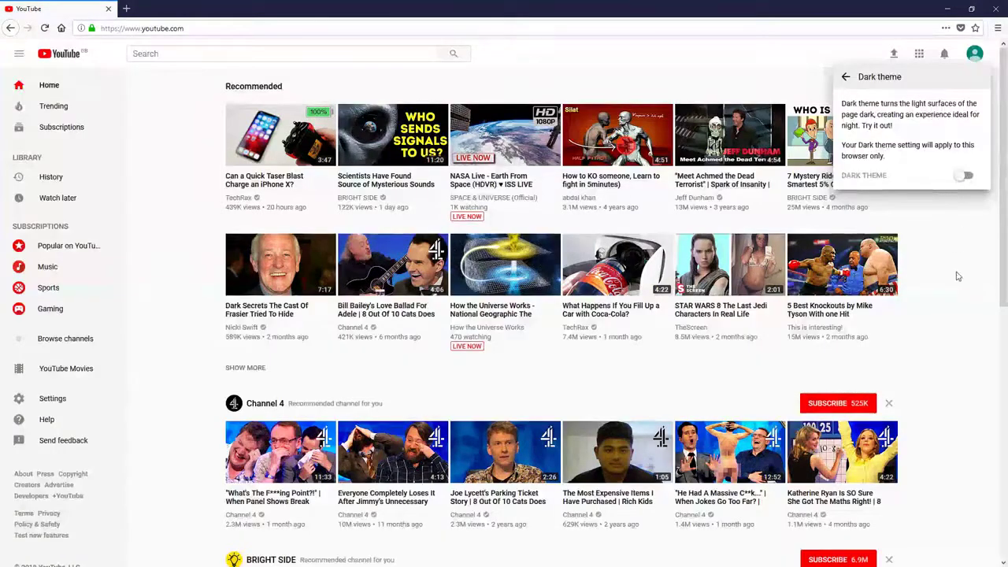
{"action": "left_click", "coordinate": [975, 59]}
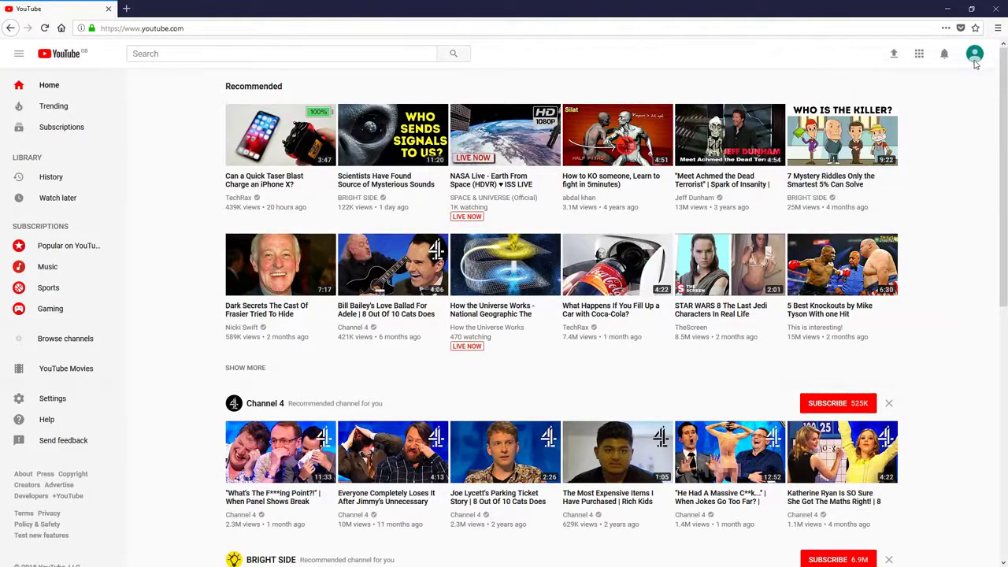
{"action": "left_click", "coordinate": [975, 57]}
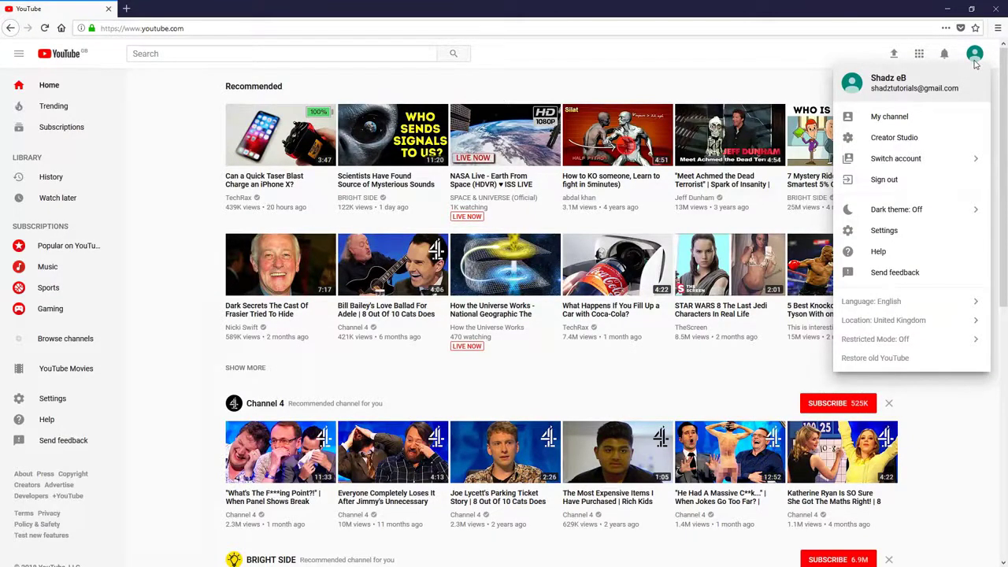
{"action": "left_click", "coordinate": [645, 84]}
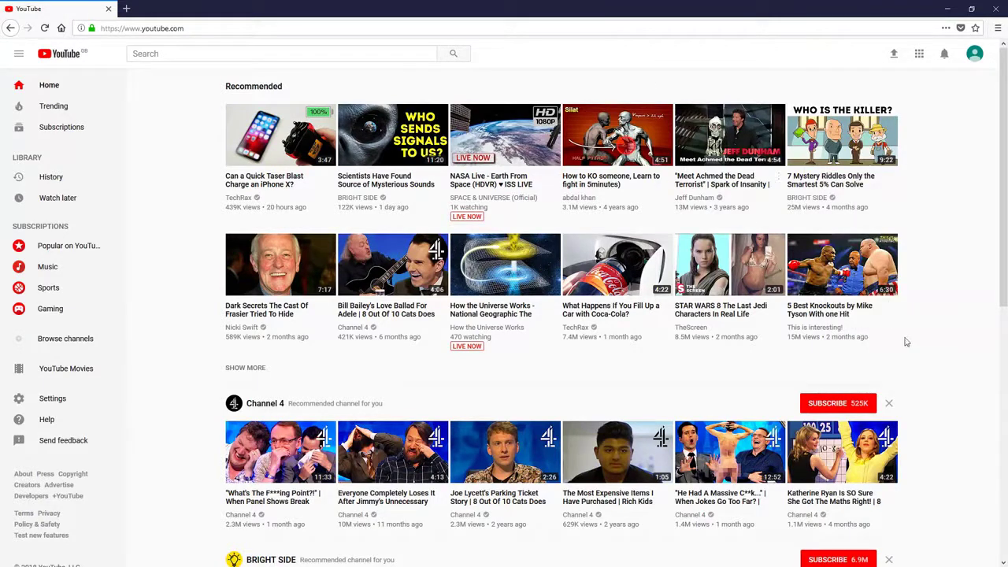